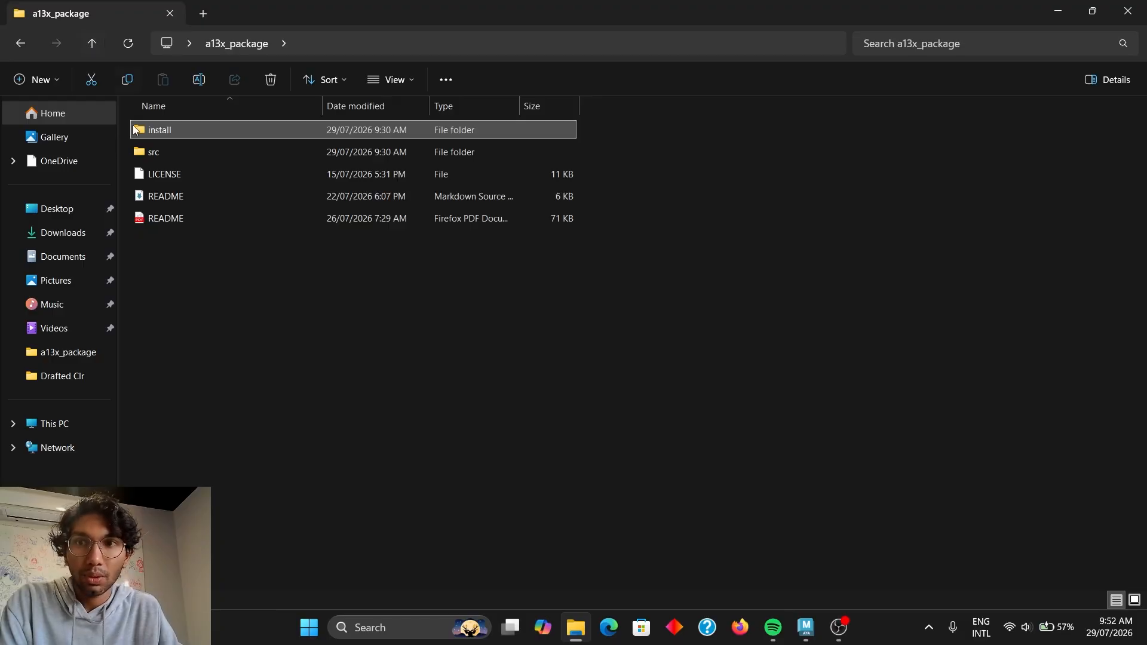
Step: Examine the contents of the package's install folder and of the docs folder inside src/a13x
double_click(163, 137)
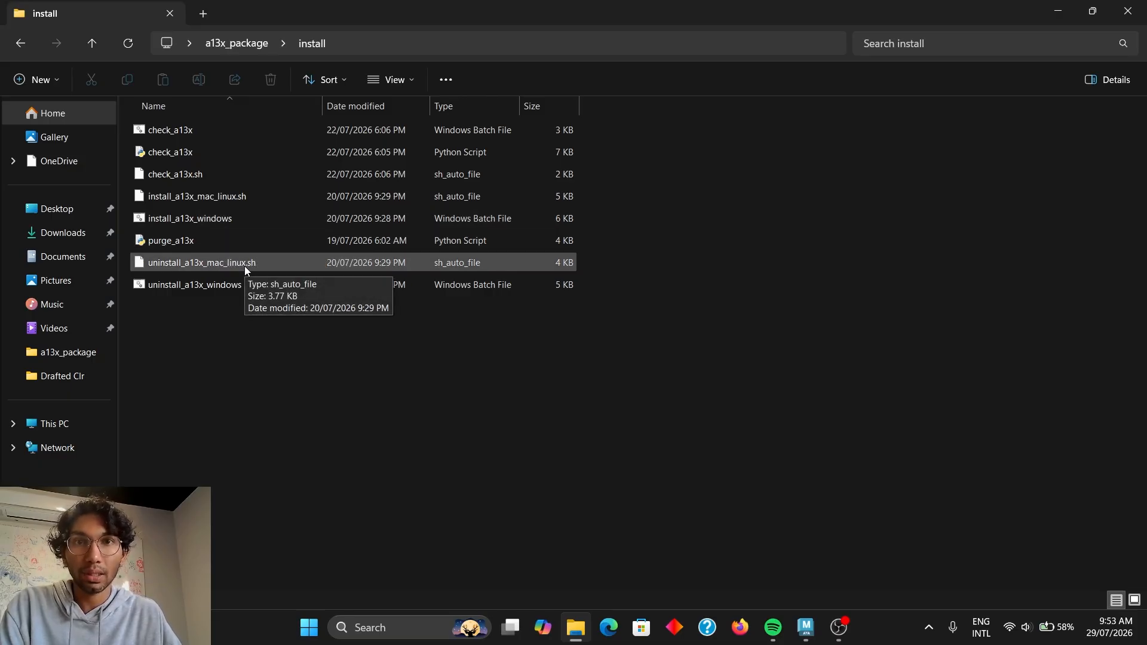
click(87, 38)
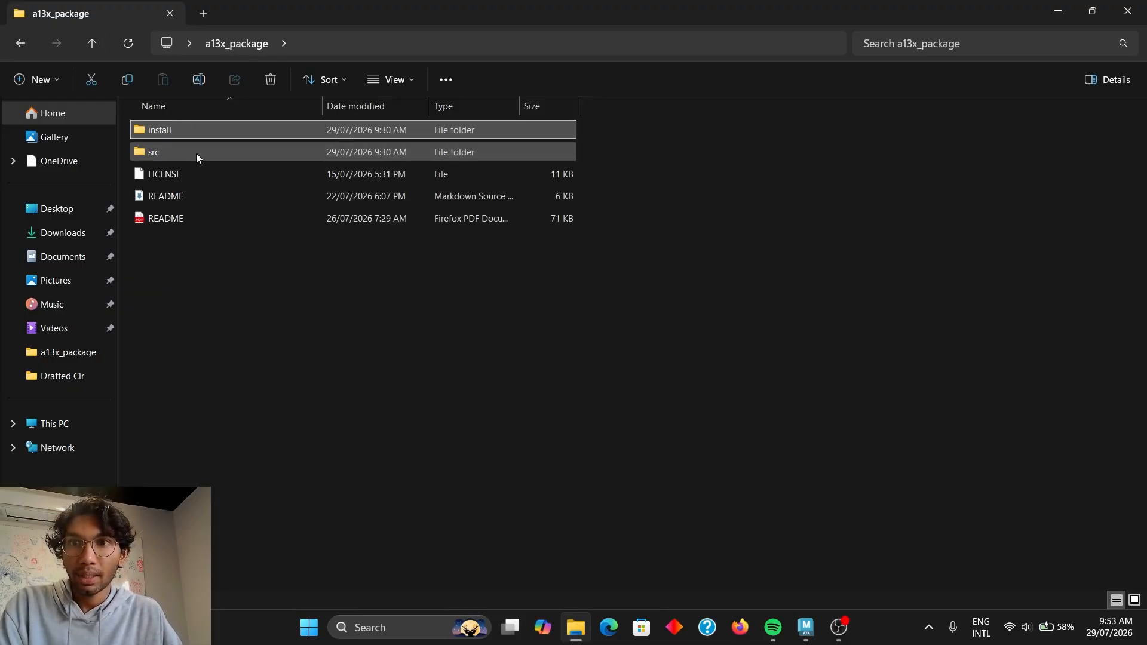
double_click(196, 153)
double_click(195, 128)
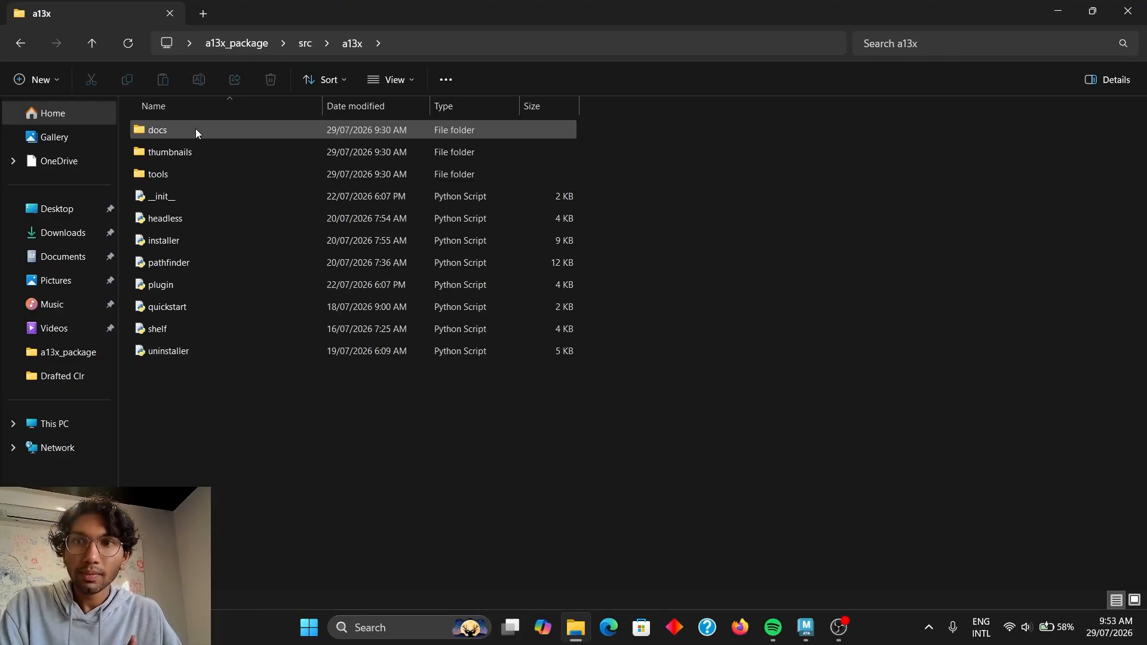
double_click(195, 128)
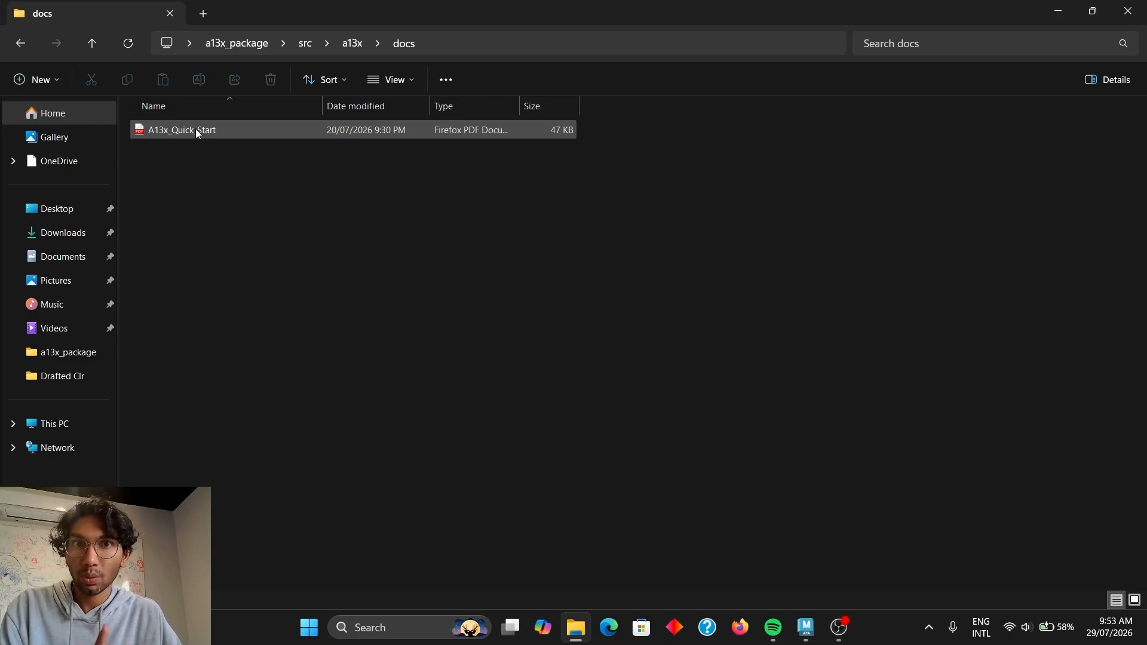
click(94, 45)
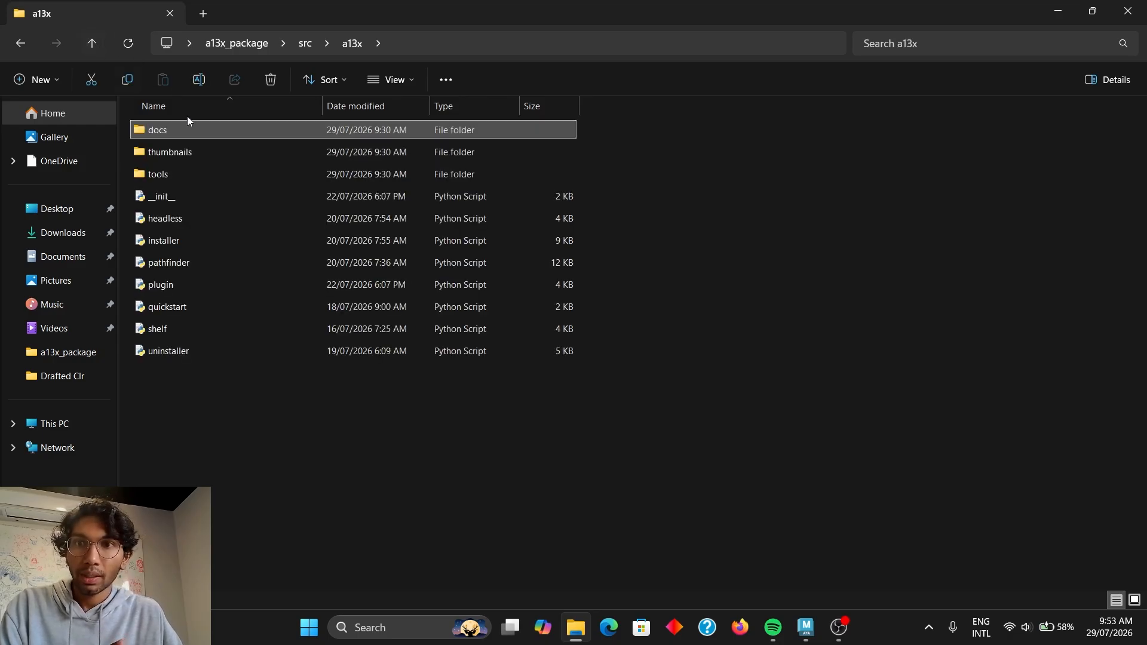
Step: Examine the thumbnails and tools folders inside src/a13x and return to the a13x_package folder
double_click(219, 150)
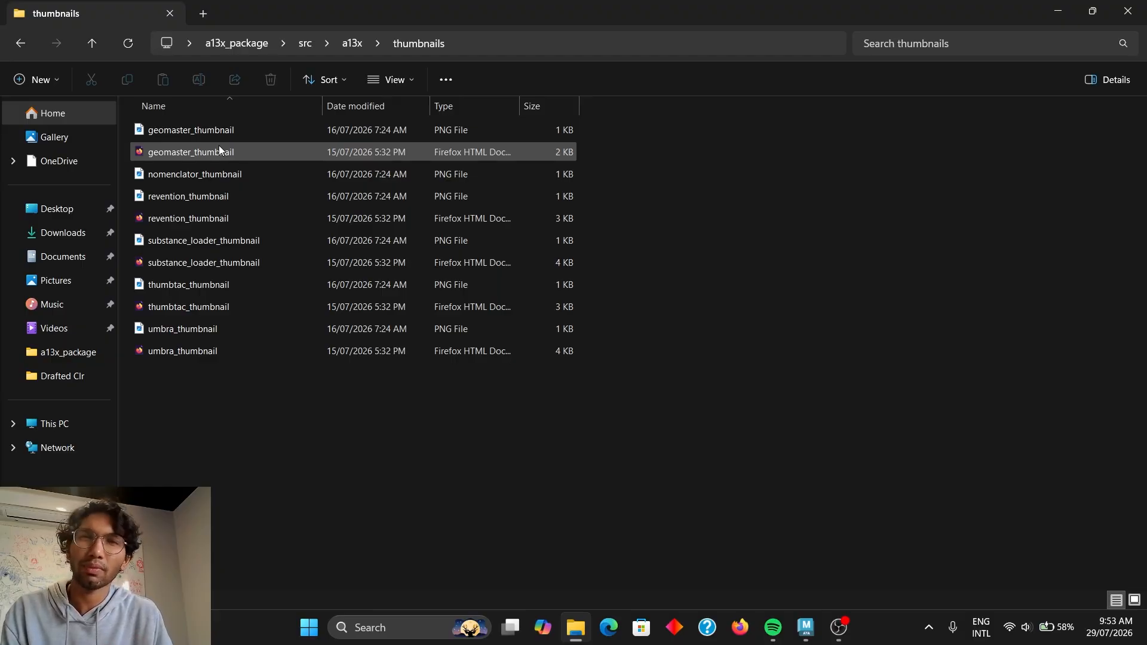
click(91, 37)
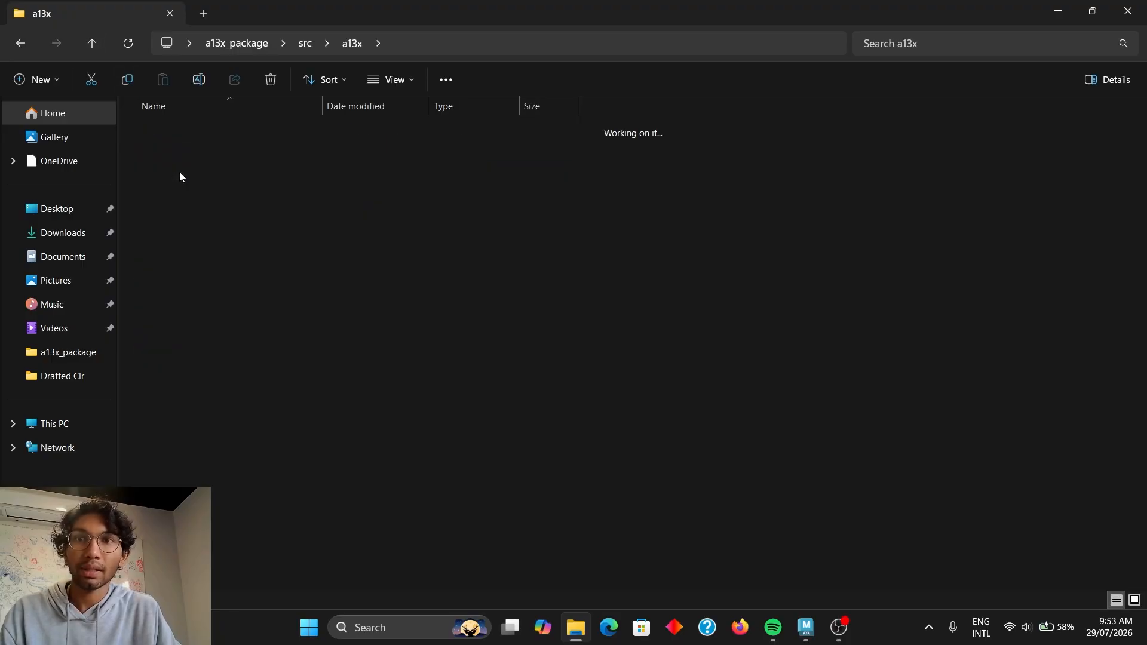
double_click(179, 174)
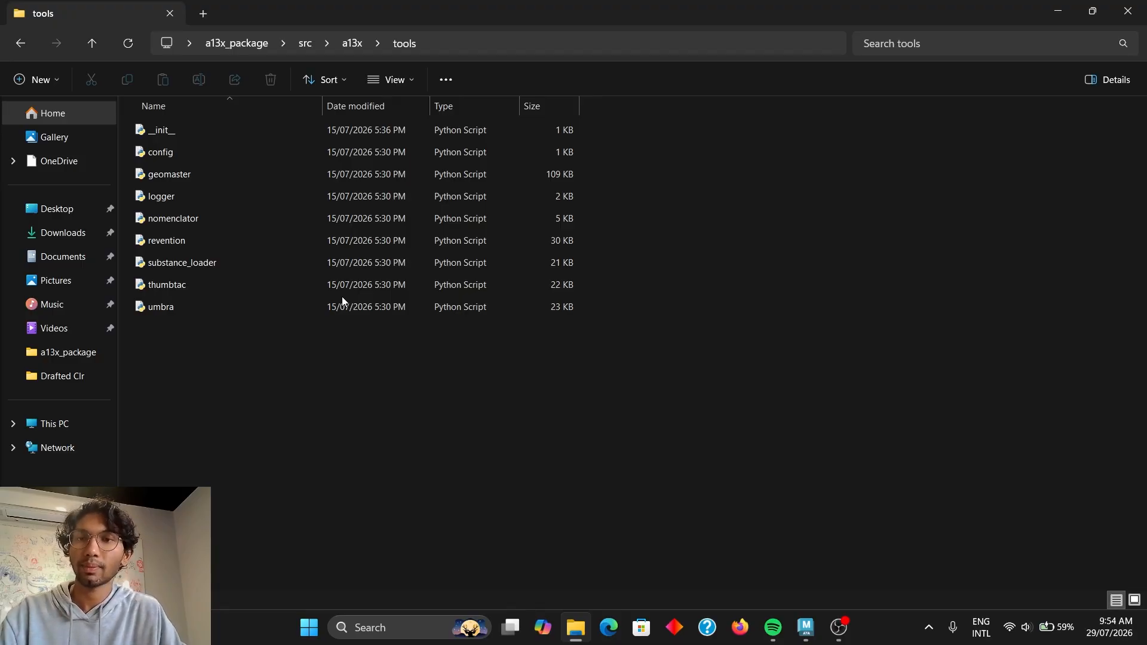
click(91, 42)
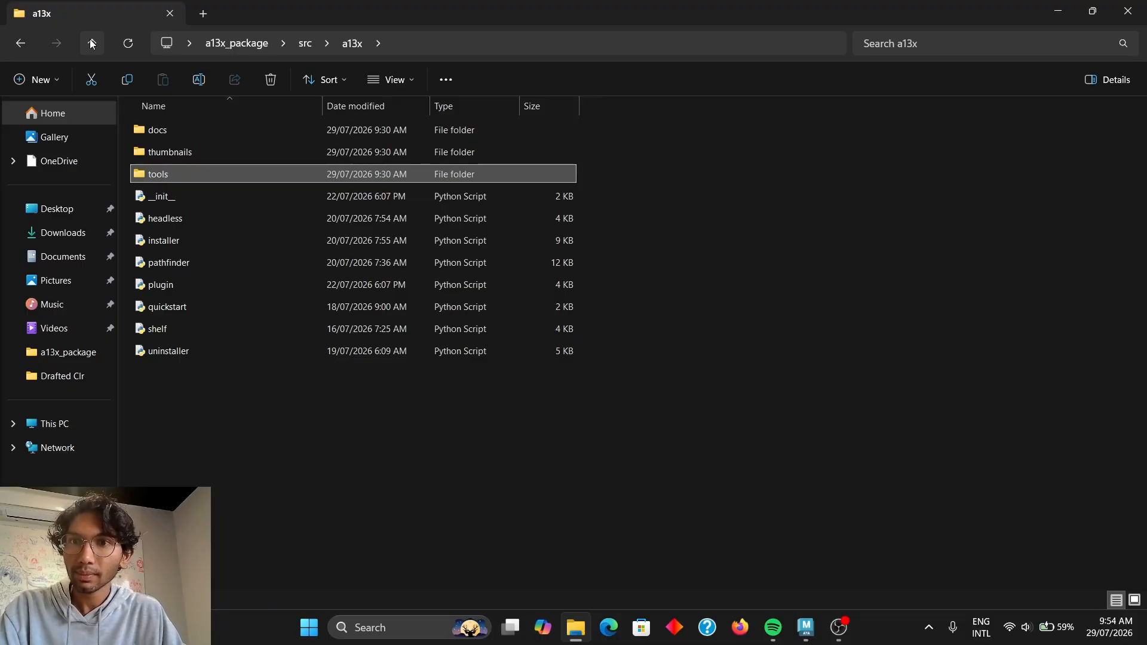
click(90, 39)
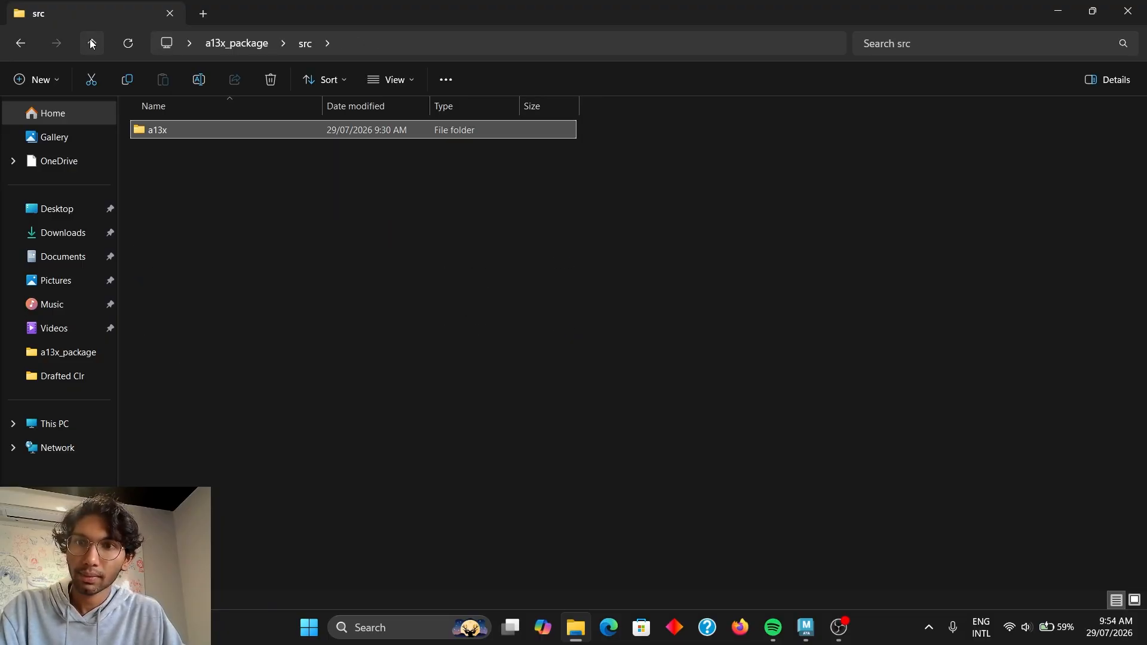
click(91, 42)
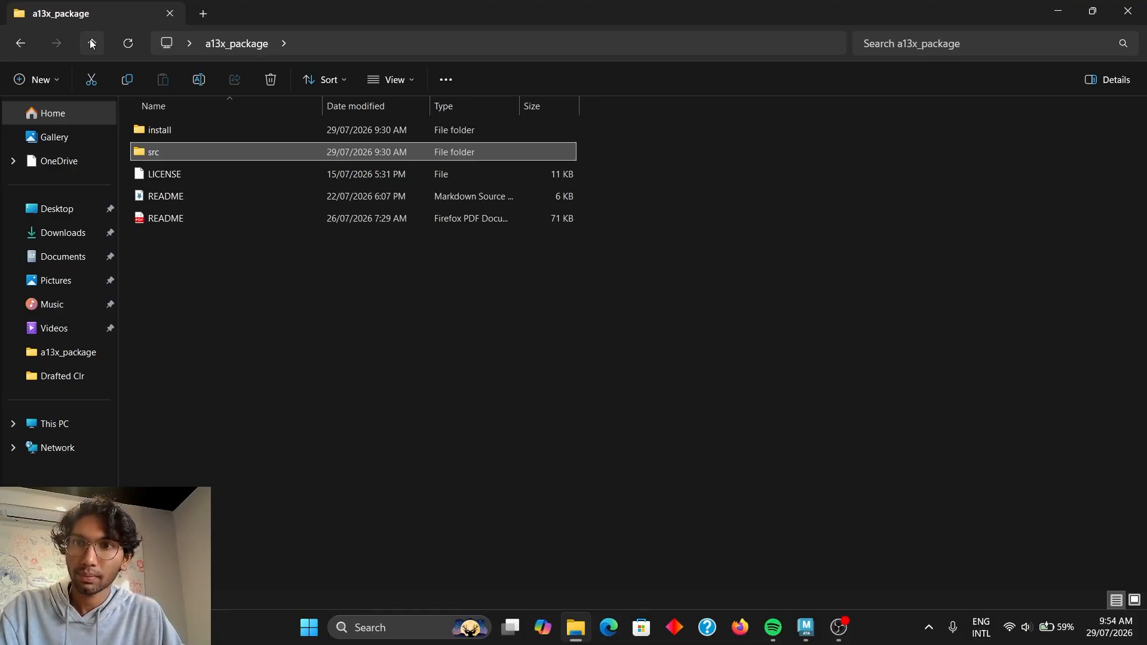
Step: Point out the LICENSE file and both README files in a13x_package, and close the file window
click(171, 174)
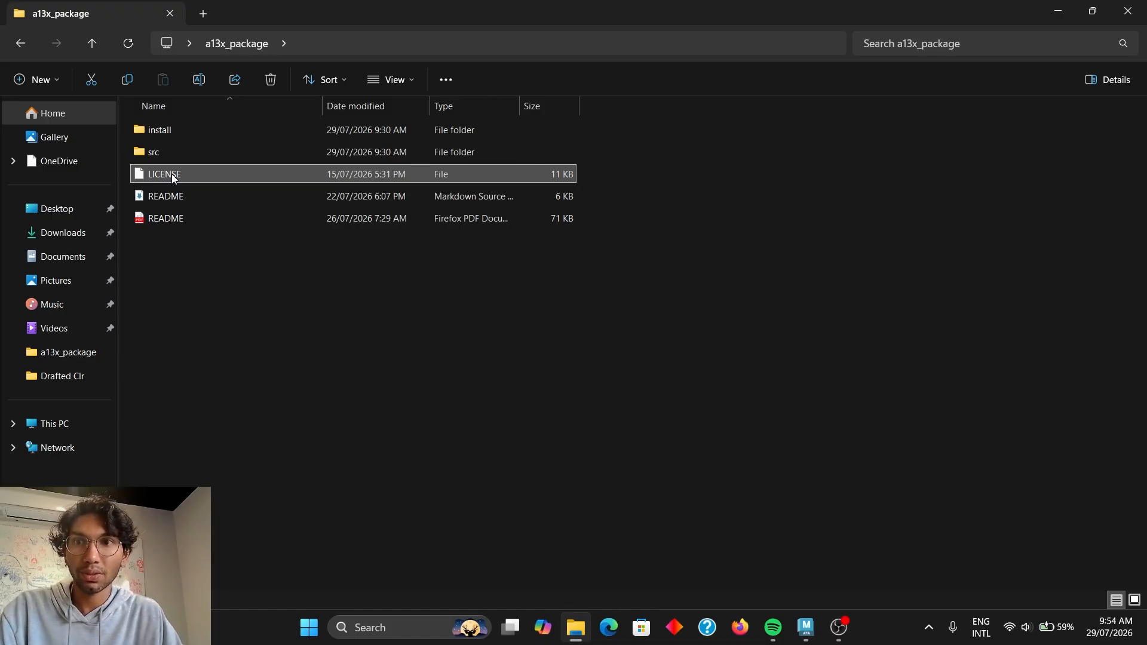
click(182, 196)
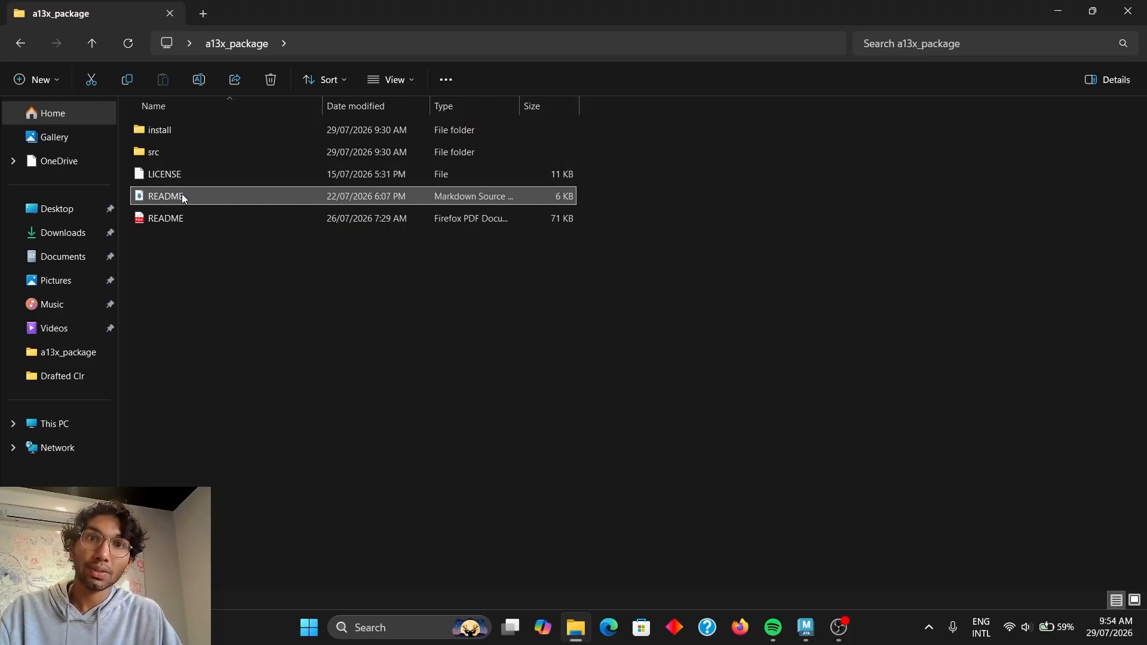
click(183, 217)
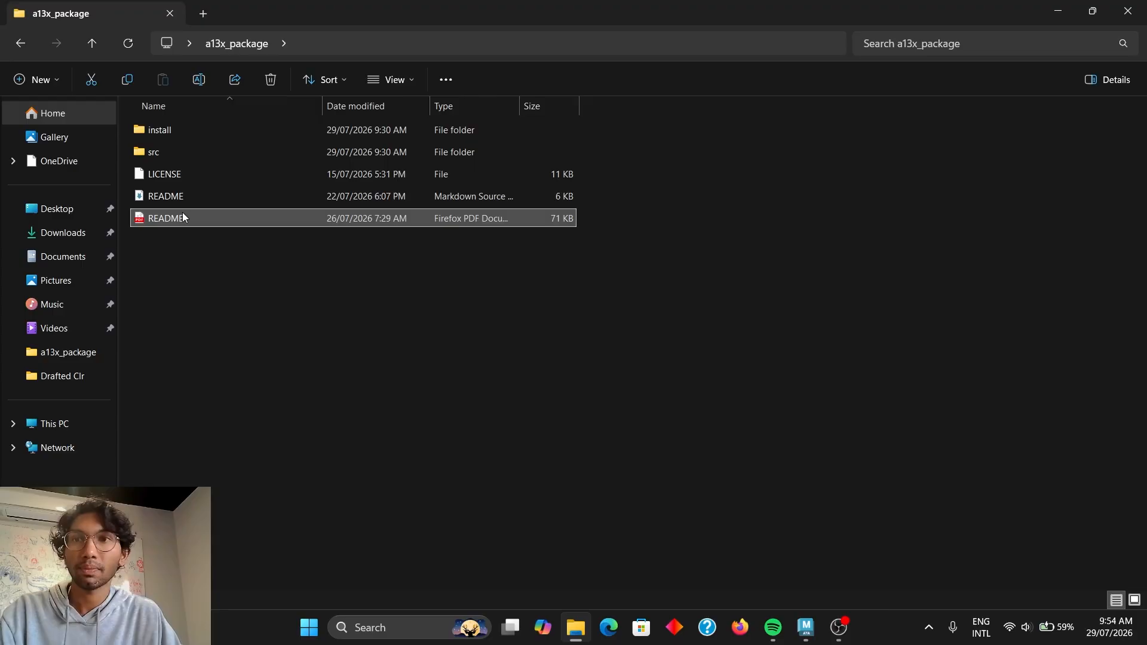
click(95, 43)
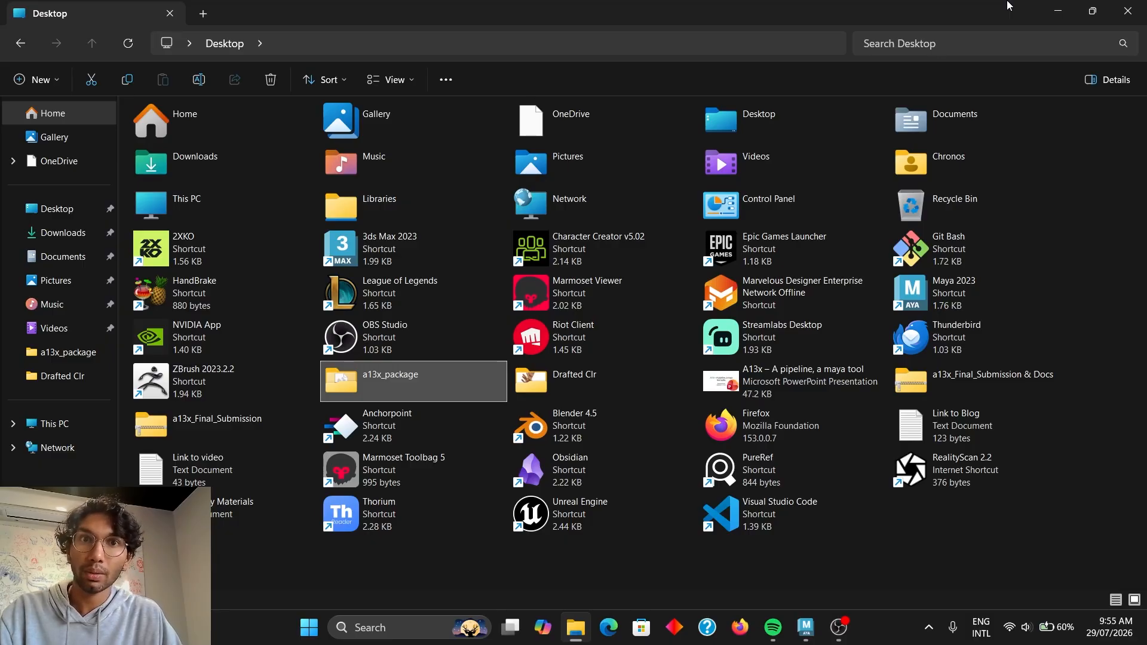
click(1122, 8)
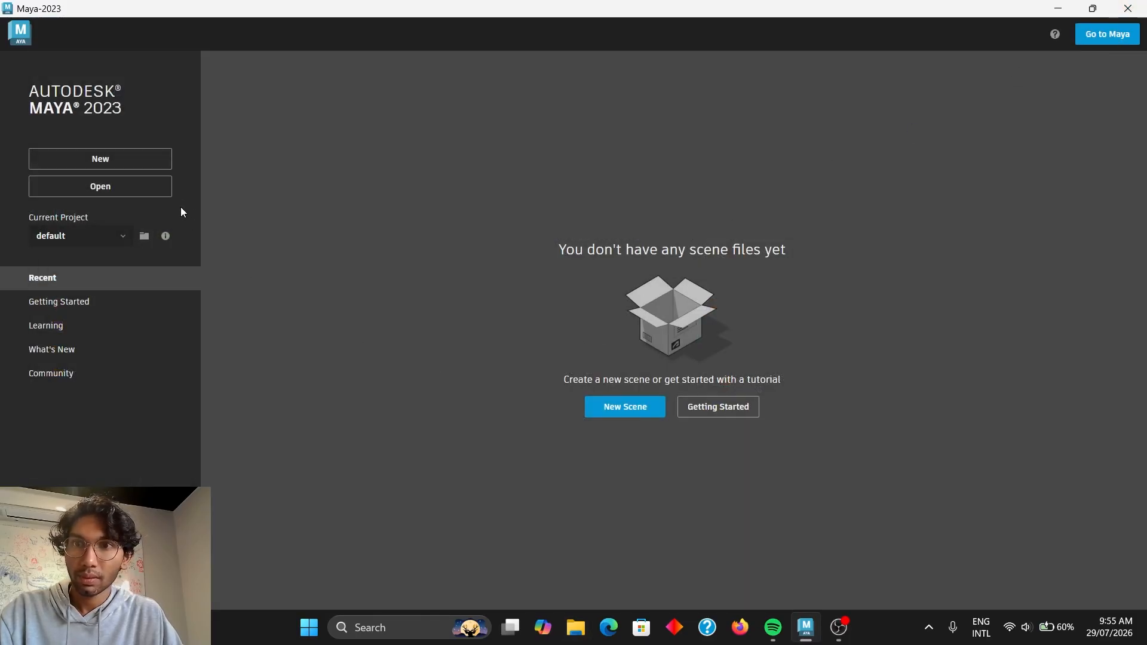
Step: Create a new scene in Maya and open the Plug-in Manager
click(135, 166)
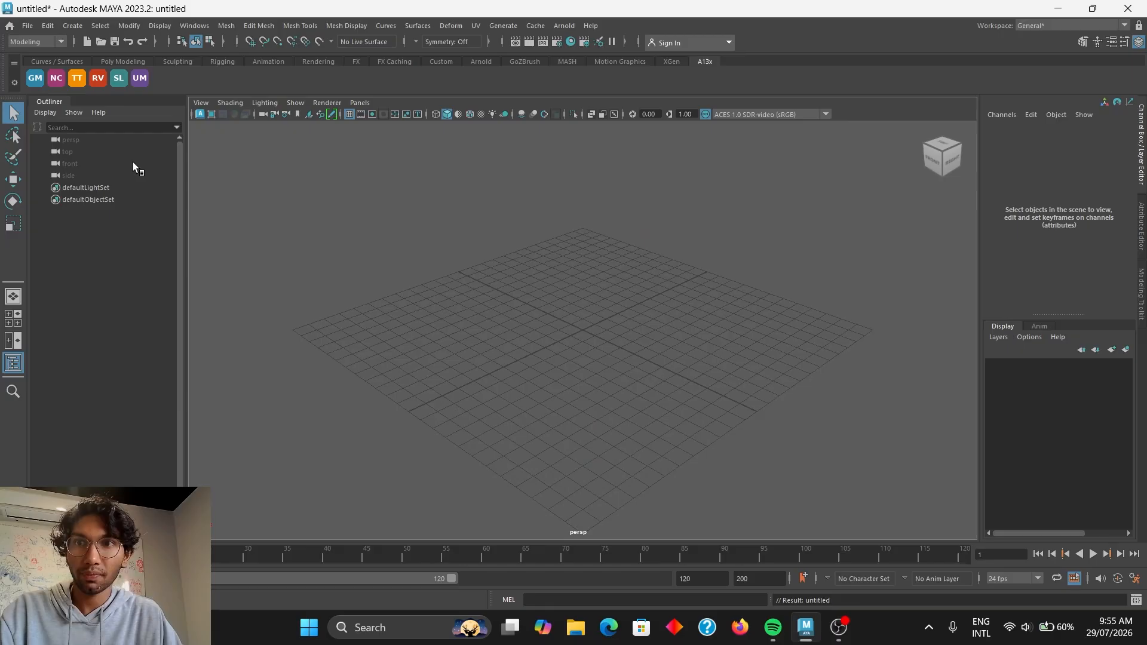
click(206, 26)
mouse_move(275, 158)
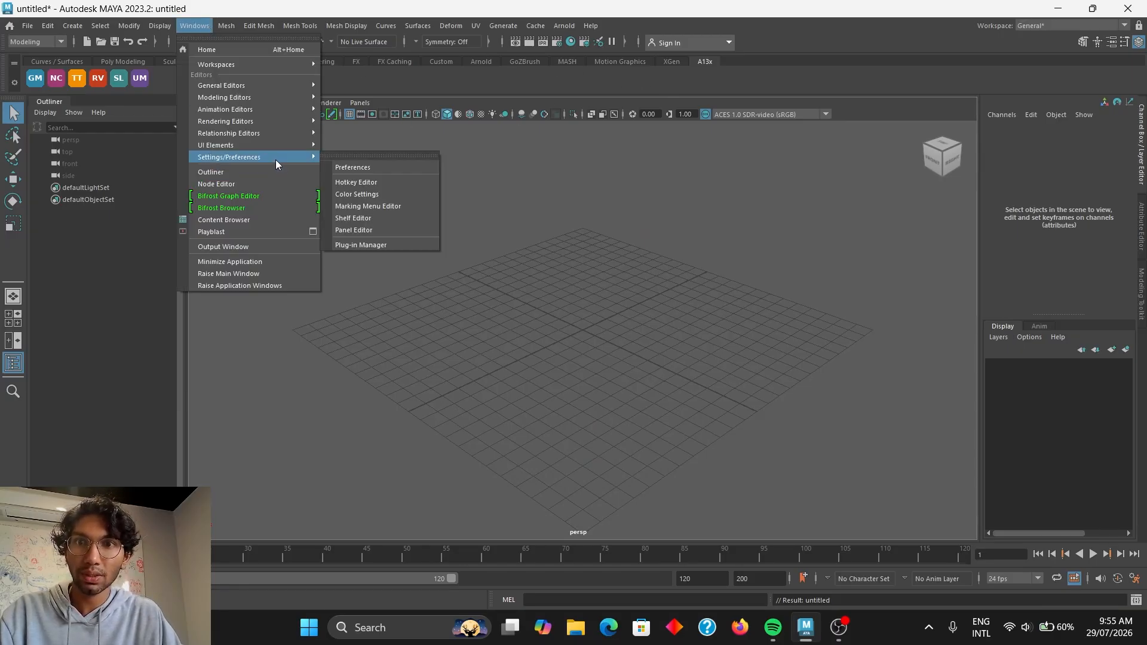
click(386, 247)
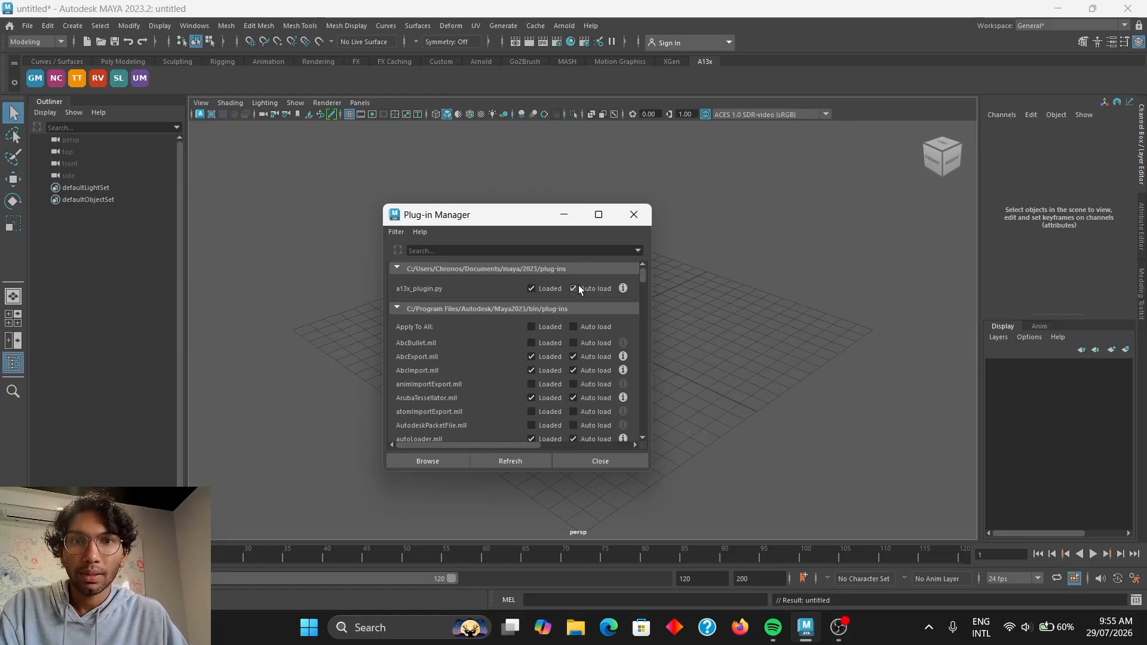
Step: Unload a13x_plugin.py and disable its auto load, reload it with auto load enabled, and close the Plug-in Manager
click(531, 288)
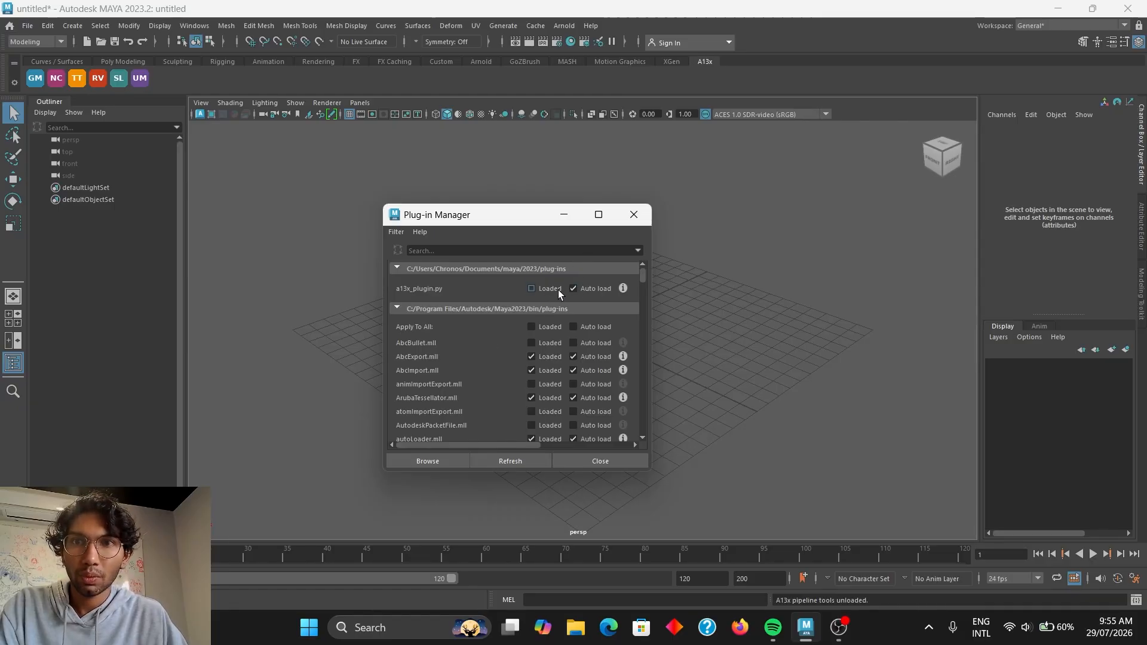
click(493, 462)
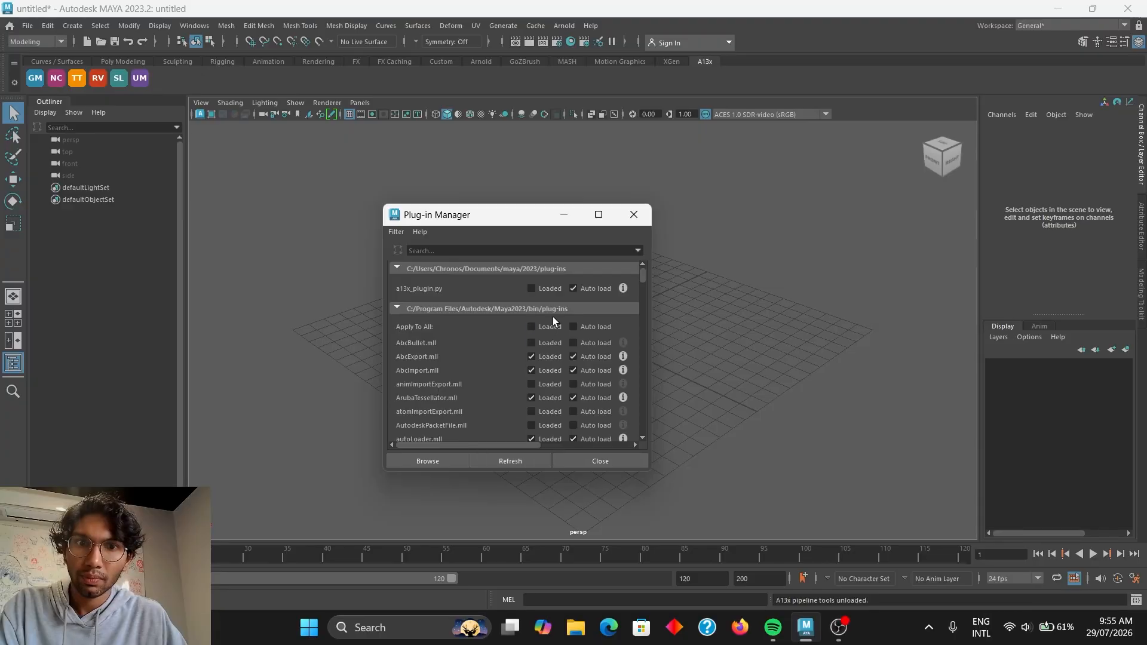
click(573, 289)
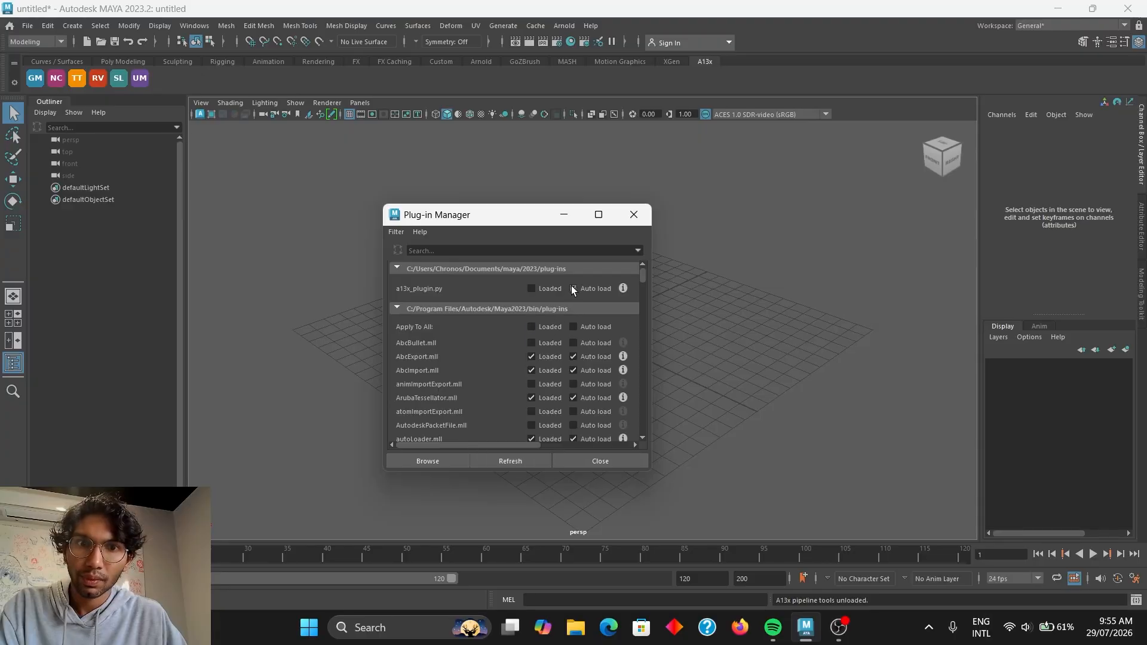
click(500, 461)
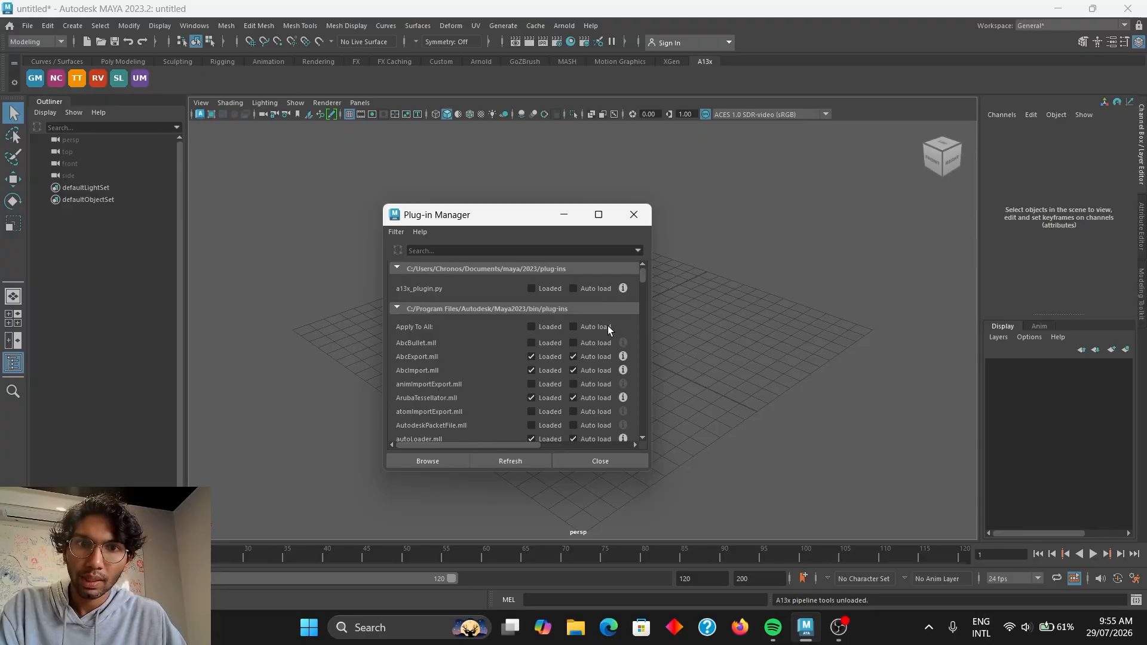
click(531, 289)
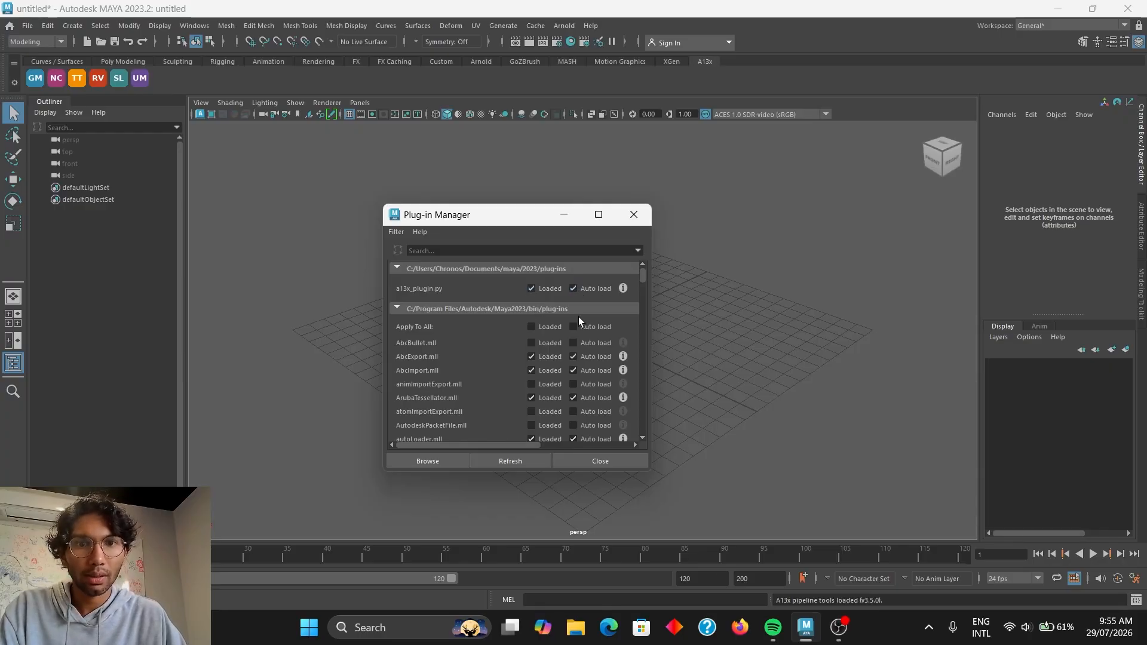
click(600, 460)
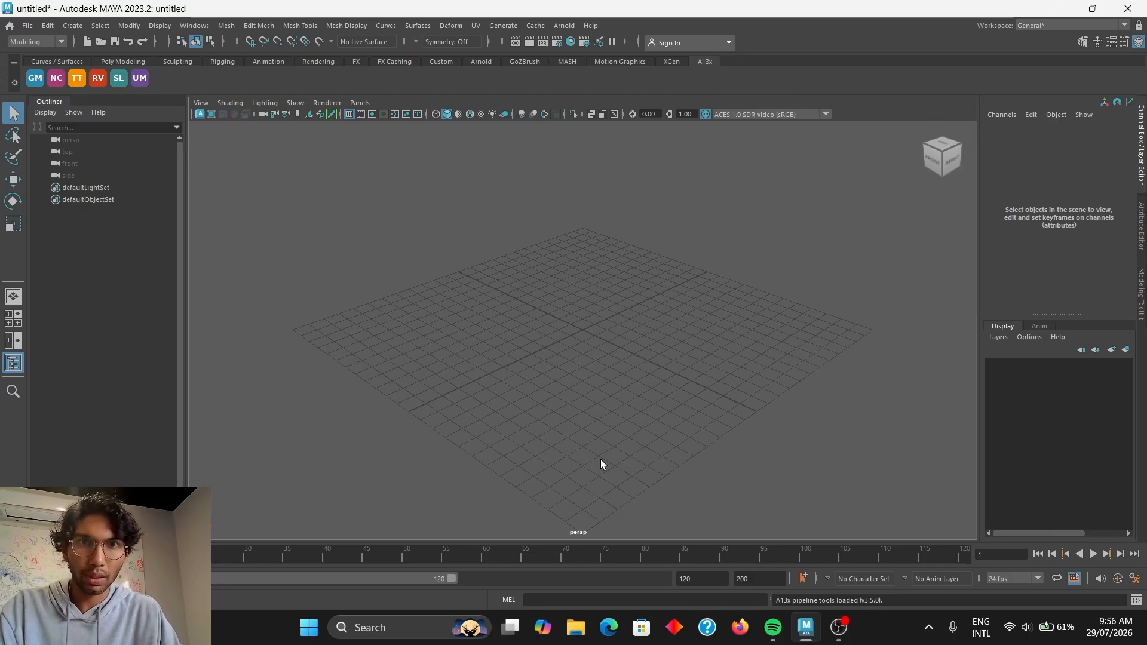
Step: Preview the A13x shelf's GeoMaster, Asset Renamer and ThumbTac windows, closing each, and open Revention Autosave
click(34, 79)
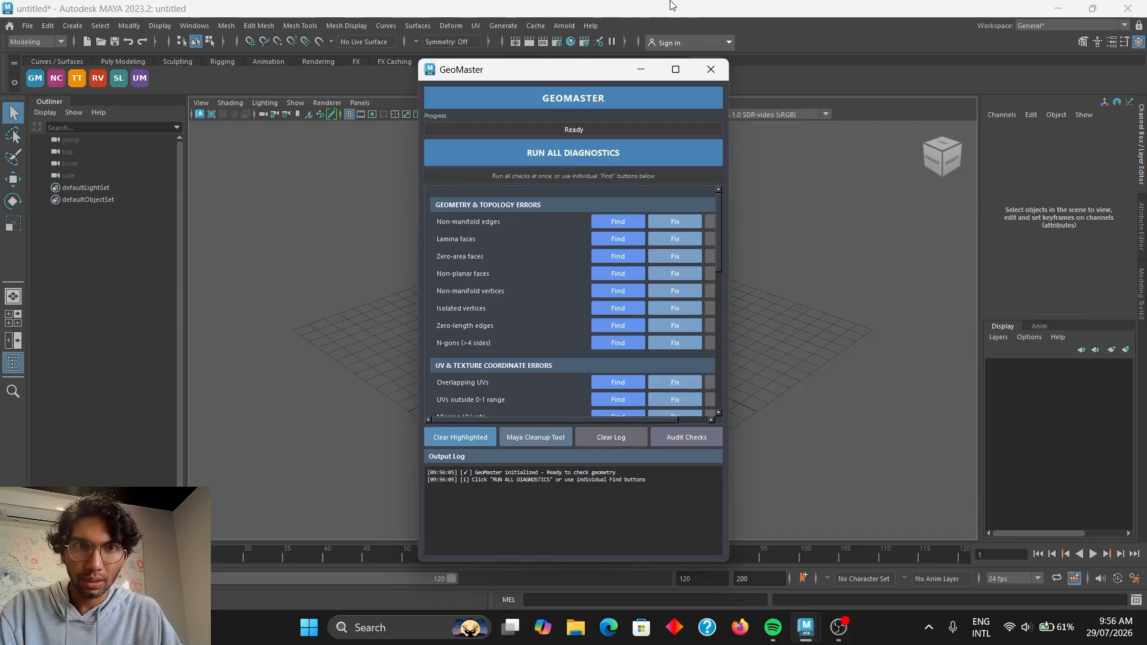
click(712, 70)
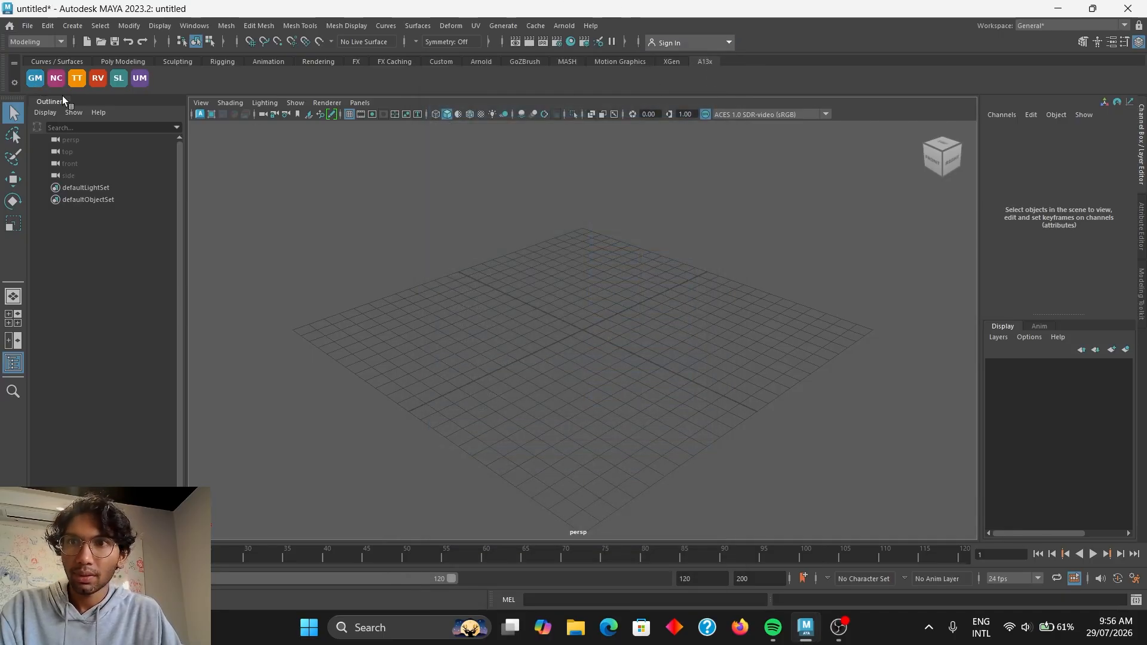
click(57, 79)
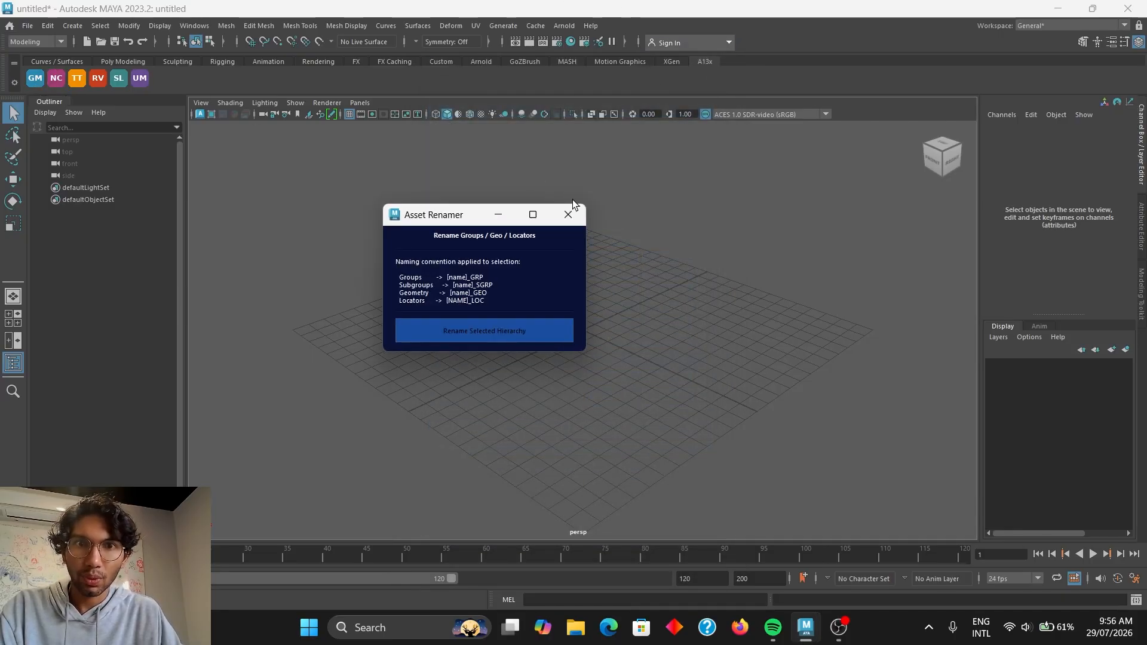
click(577, 216)
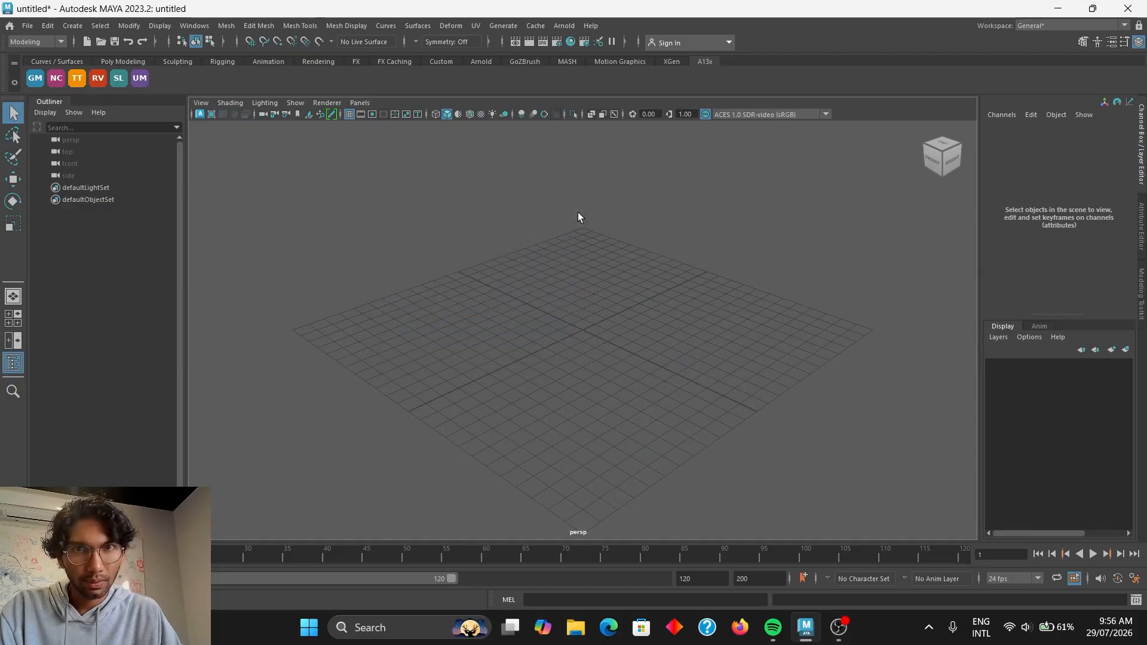
click(79, 78)
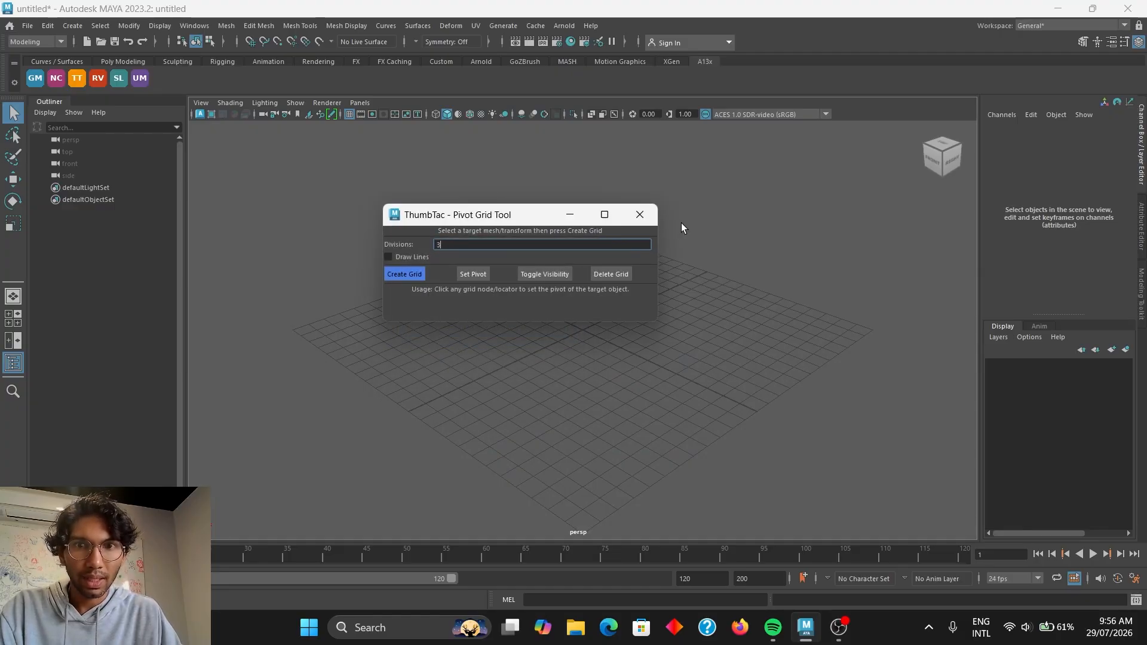
click(640, 215)
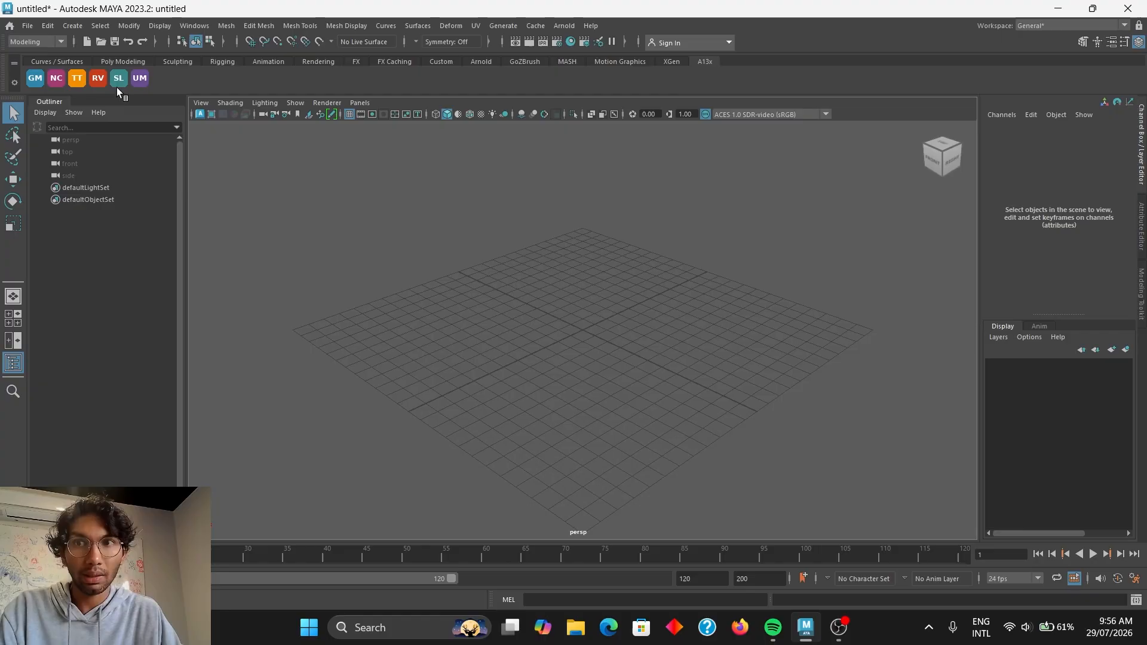
click(99, 78)
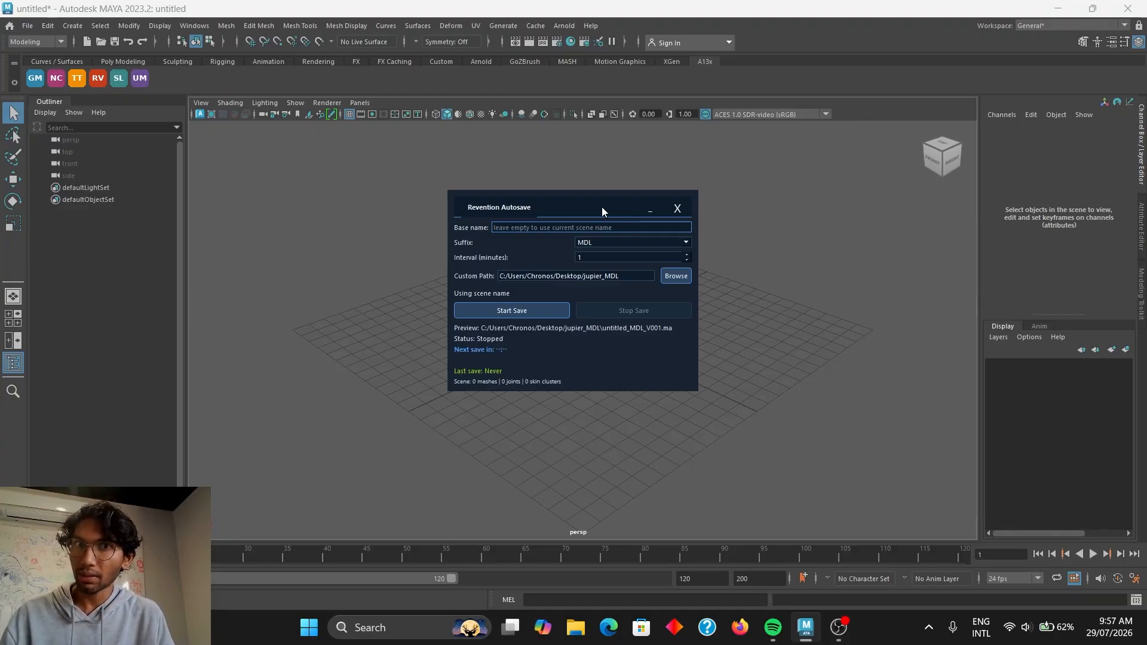
key(super)
text(source)
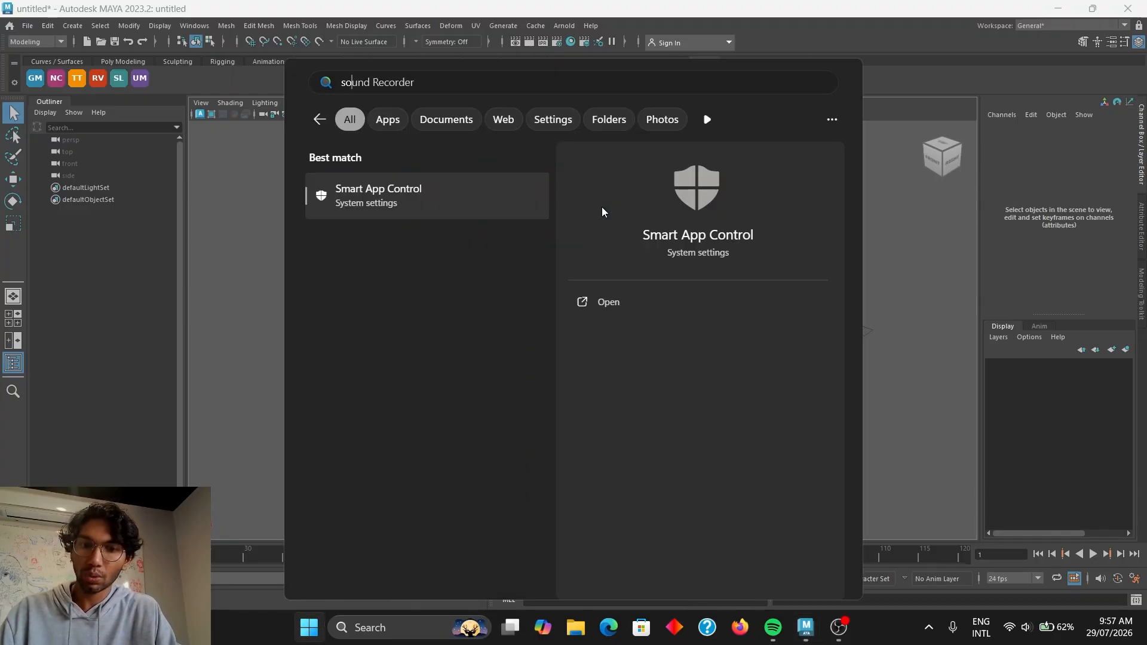
key(BackSpace)
key(BackSpace)
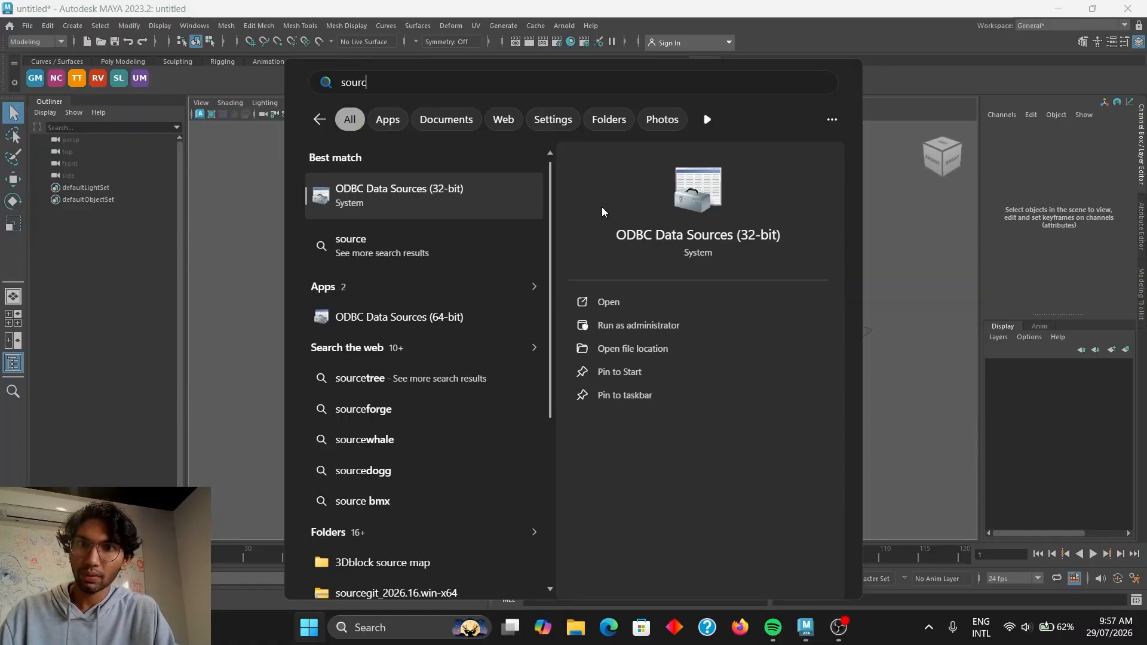
key(BackSpace)
key(BackSpace)
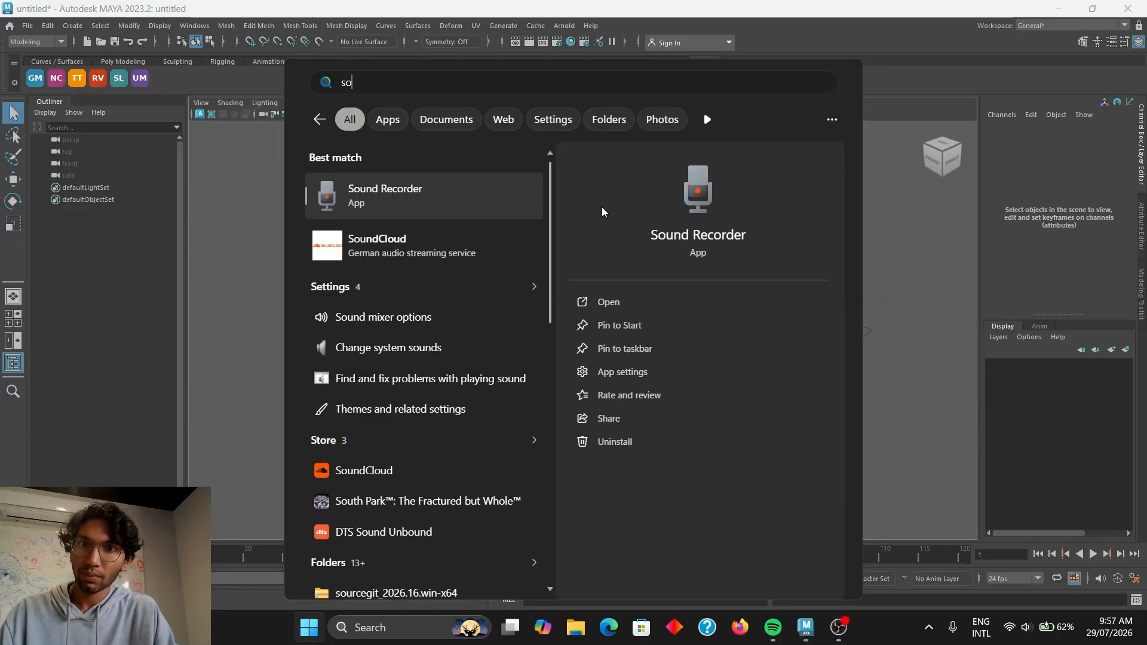
key(BackSpace)
key(BackSpace)
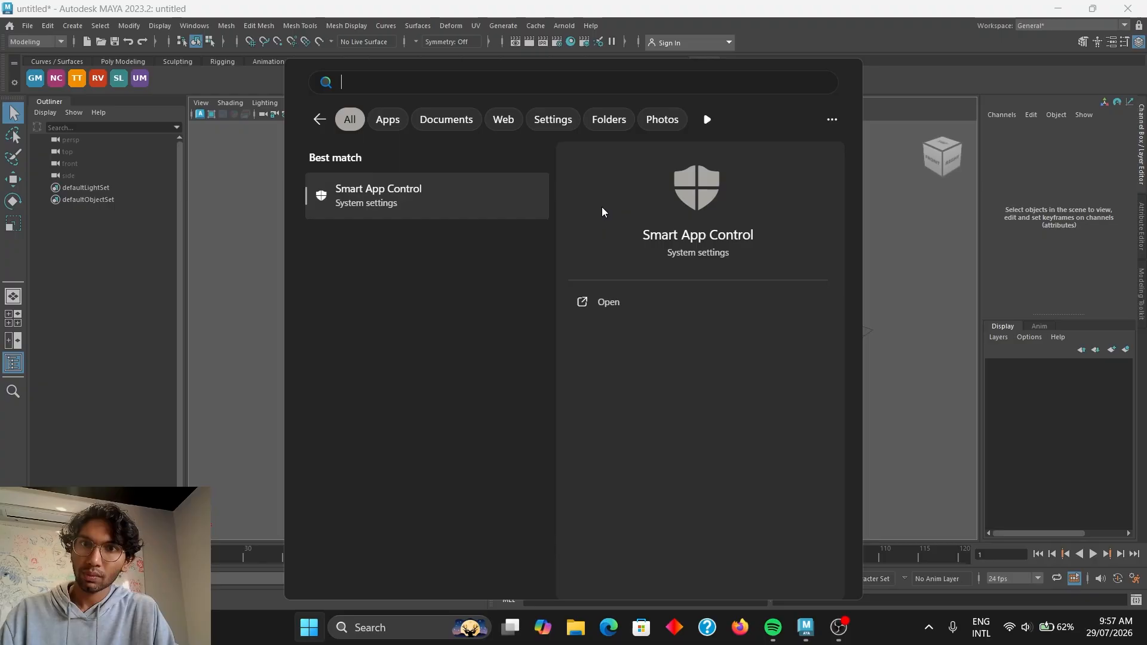
click(920, 6)
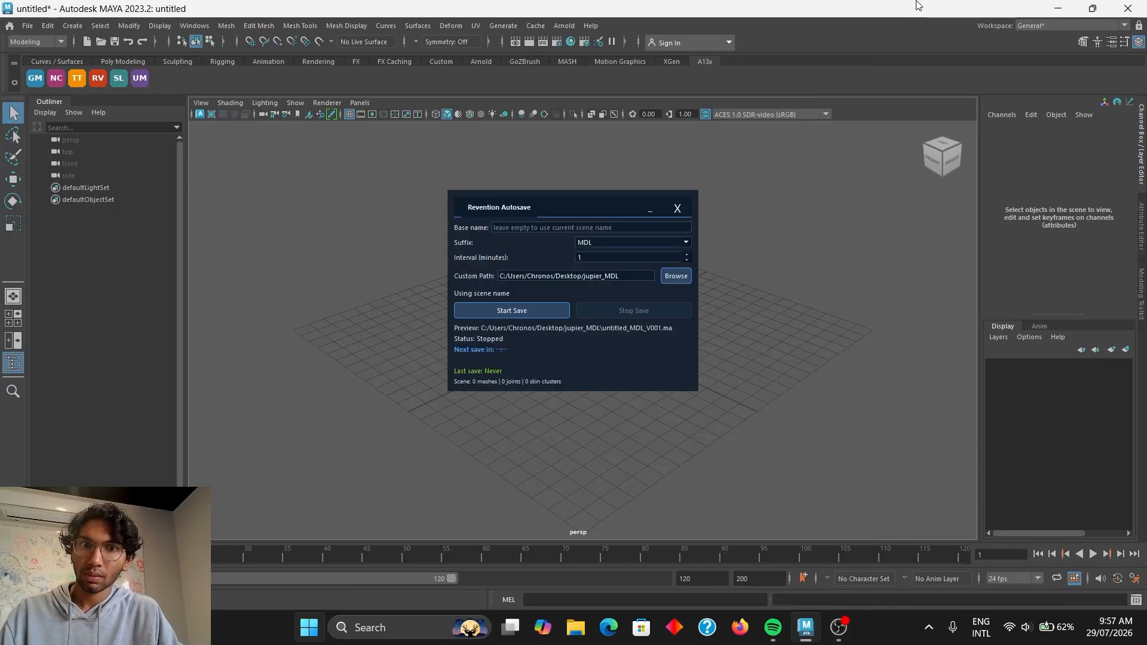
drag(974, 13, 880, 5)
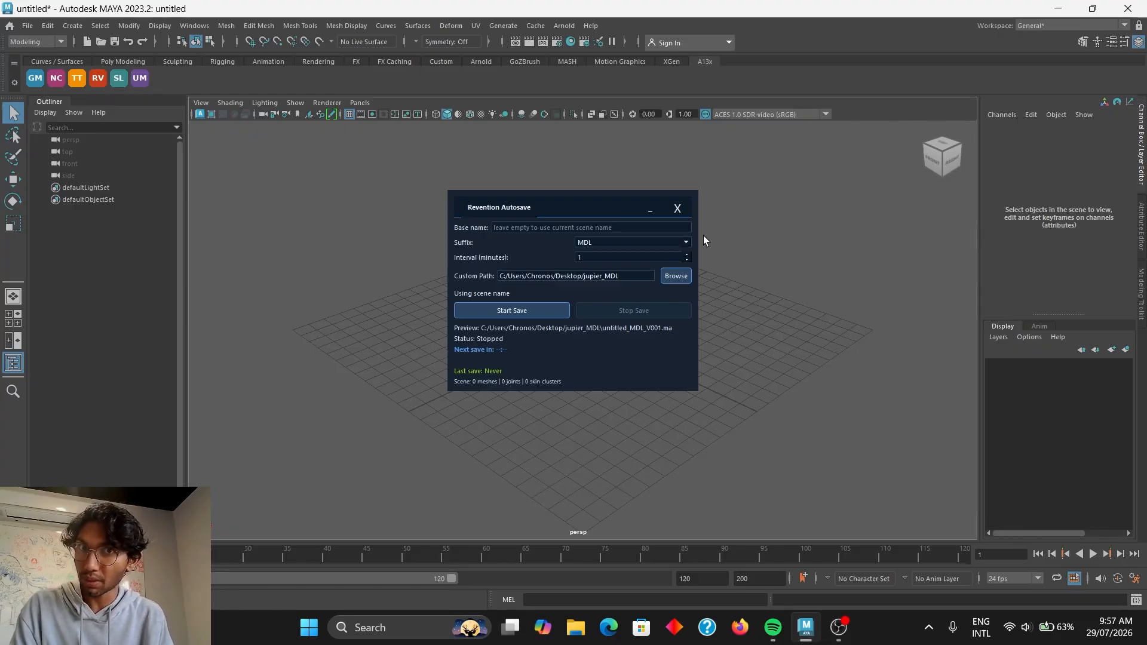
Step: Close Revention Autosave, and preview the A13x shelf's Substance Loader window before closing it
click(677, 208)
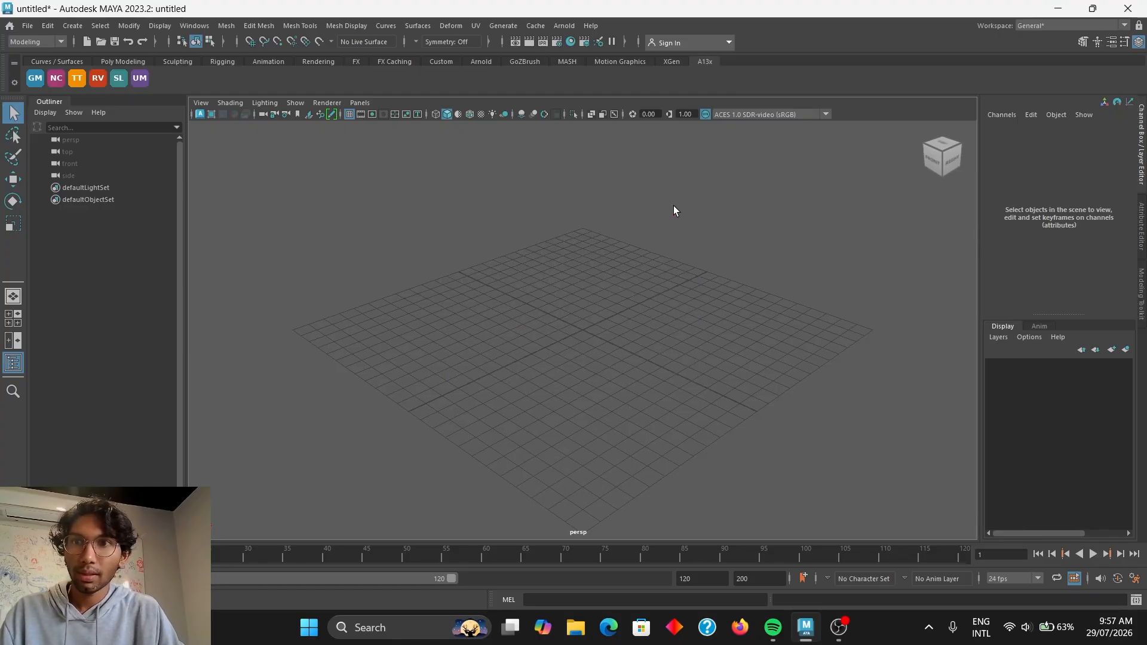
click(123, 83)
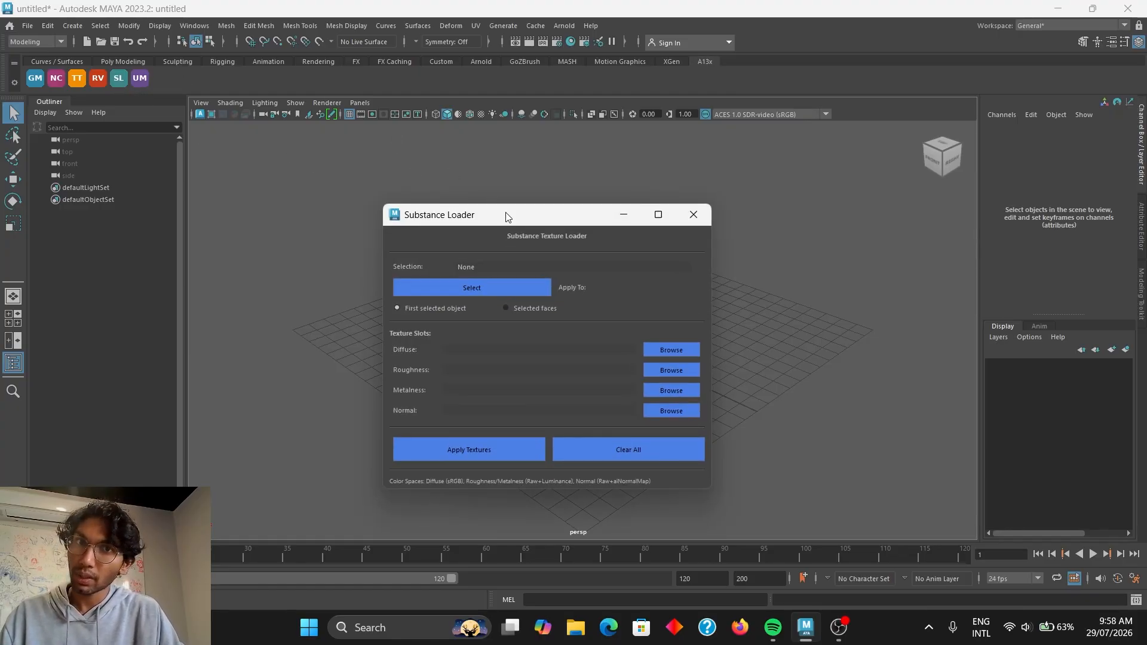
click(704, 220)
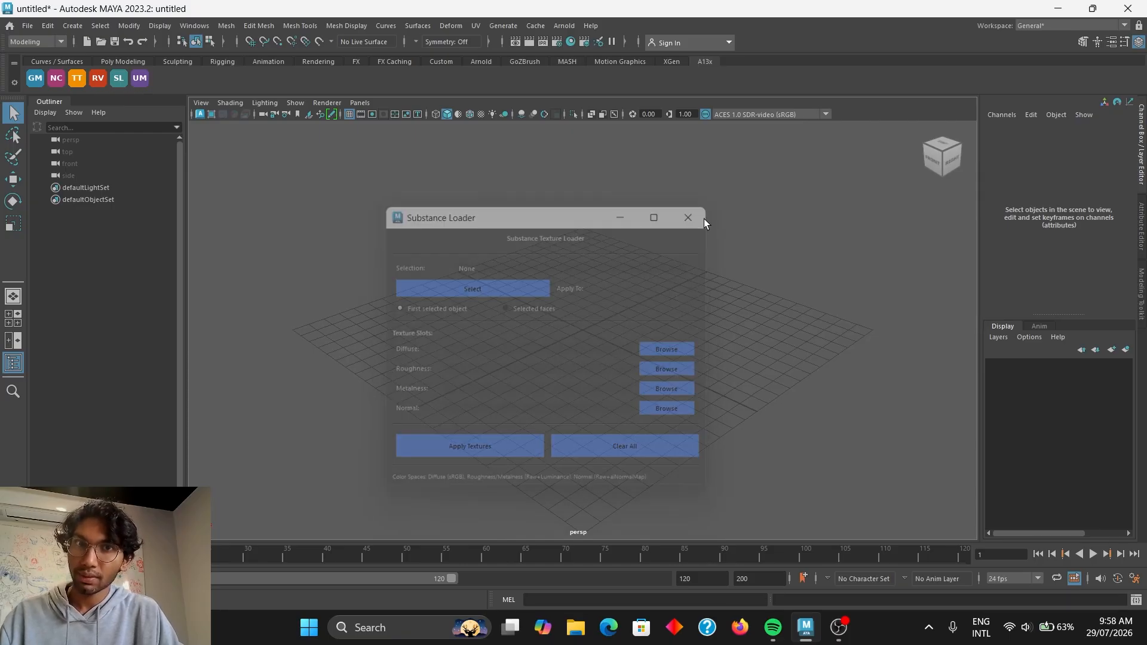
Step: Show the A13x shelf's Umbra window with its Model Scene Cleaner and Character Model Checks tools, and close it
click(141, 80)
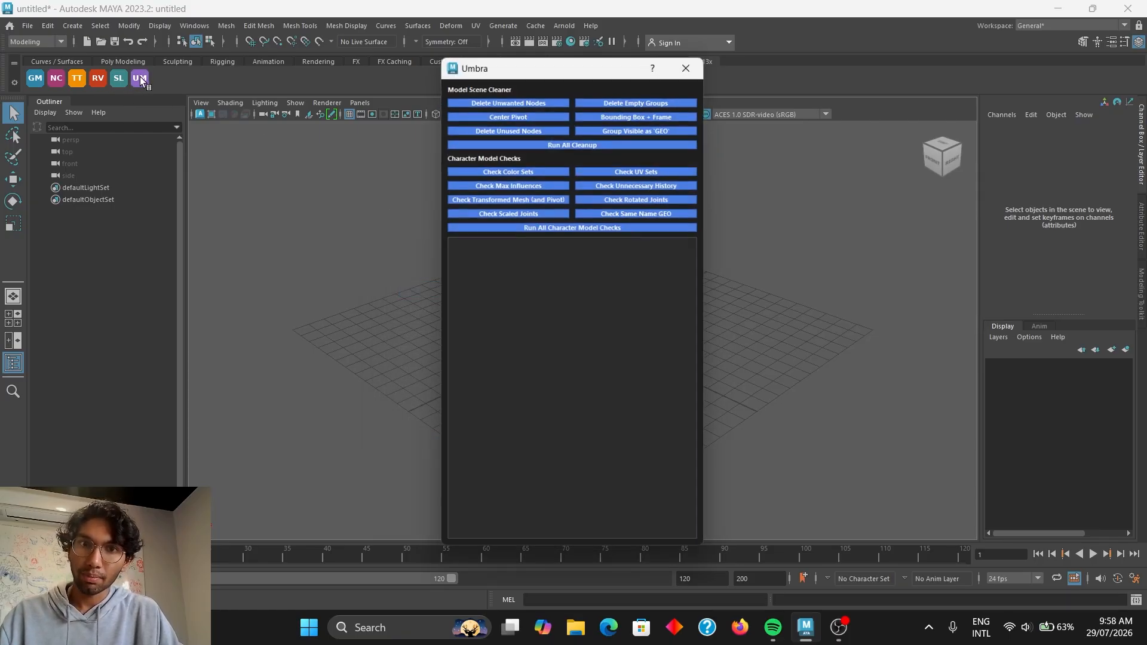
click(689, 63)
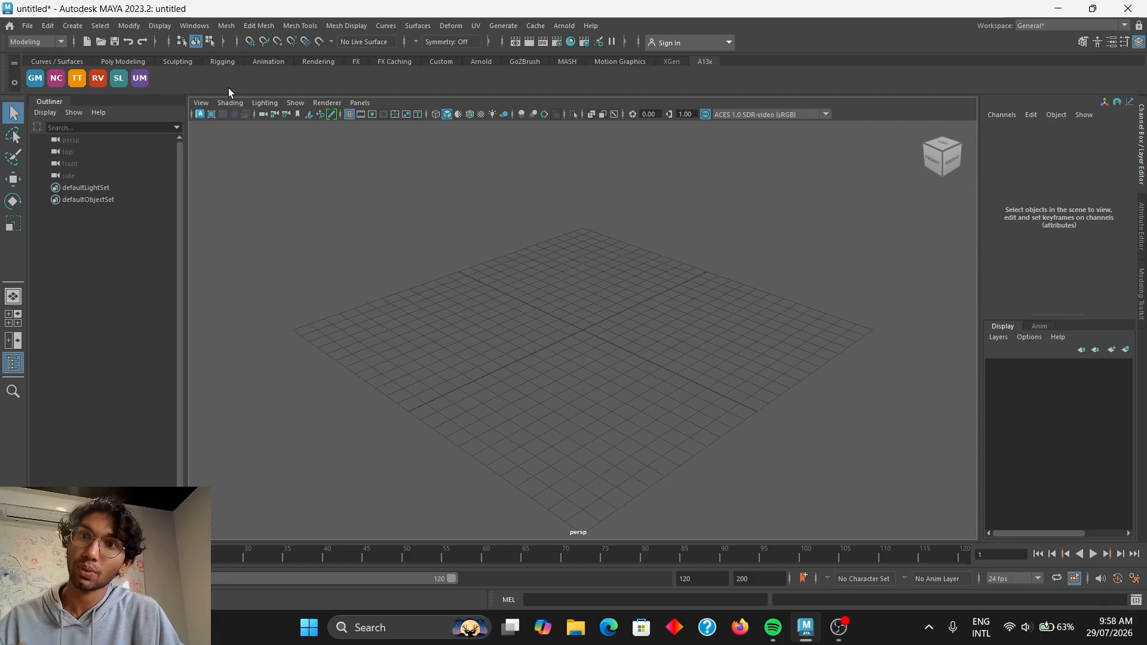
click(146, 84)
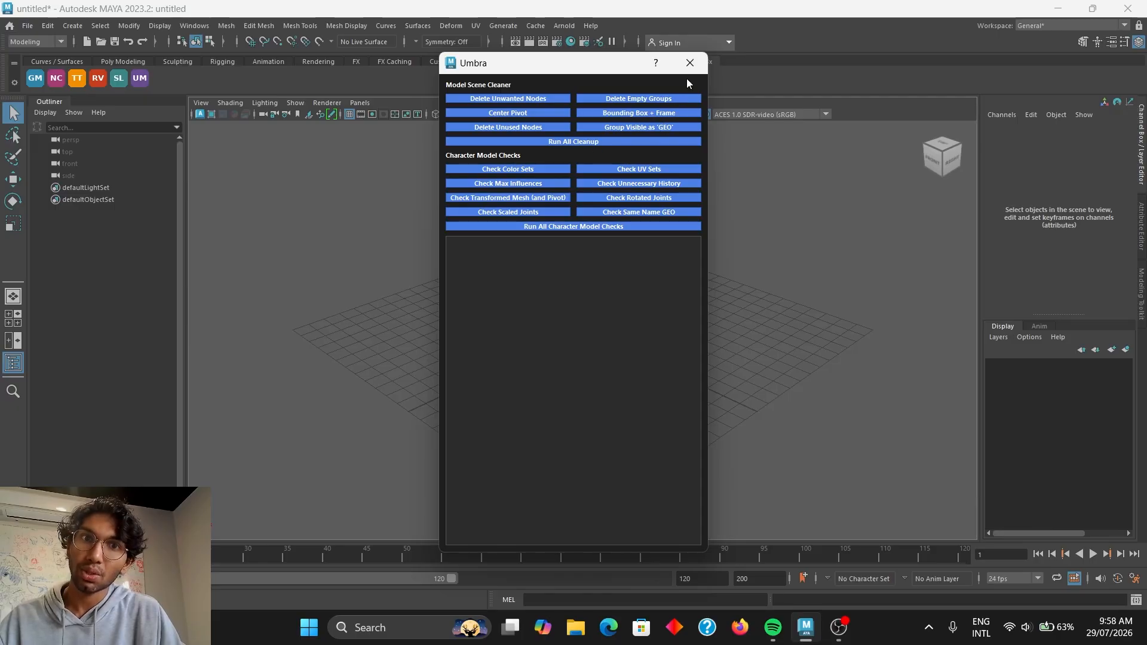
click(693, 64)
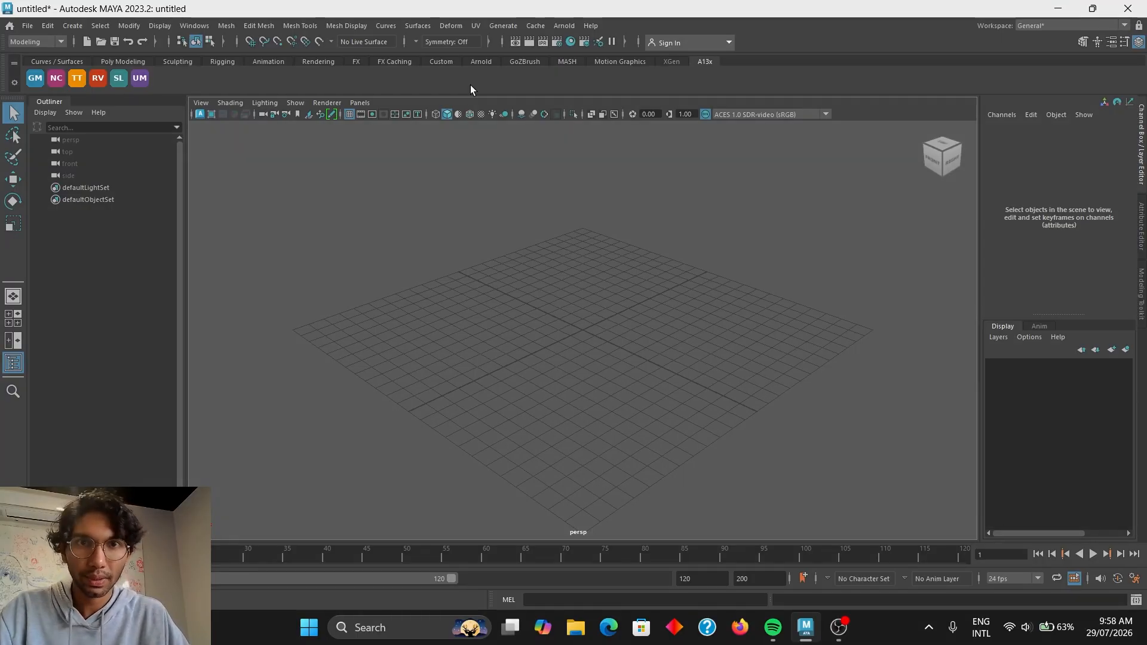
Step: Exit Maya without saving the changes to the untitled scene
click(1141, 7)
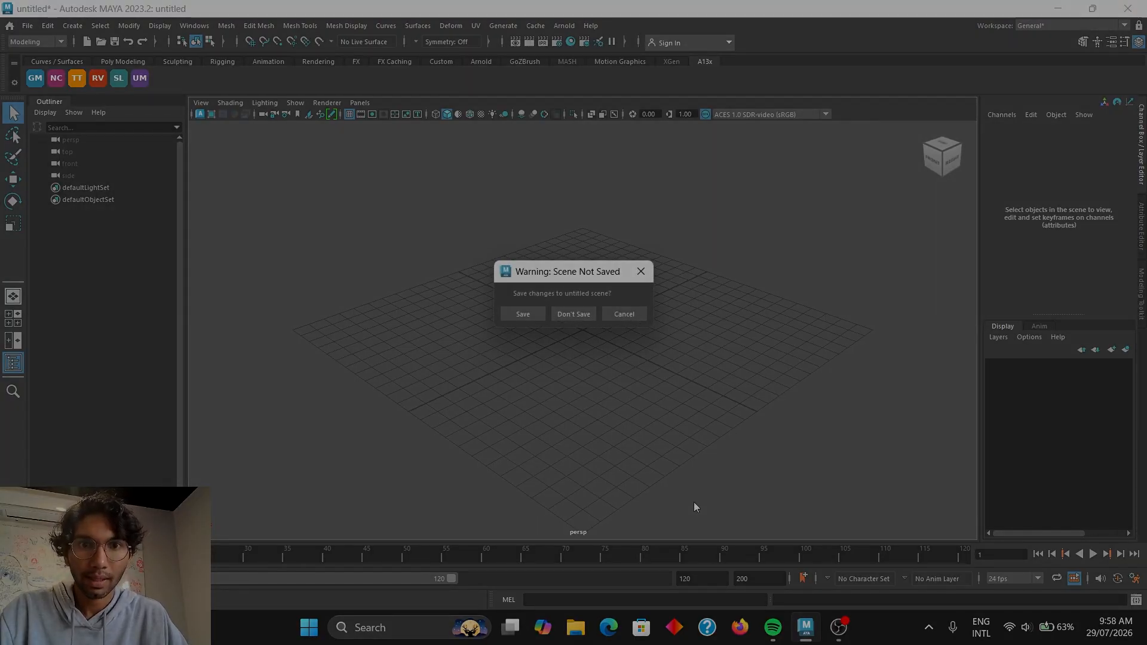
click(568, 319)
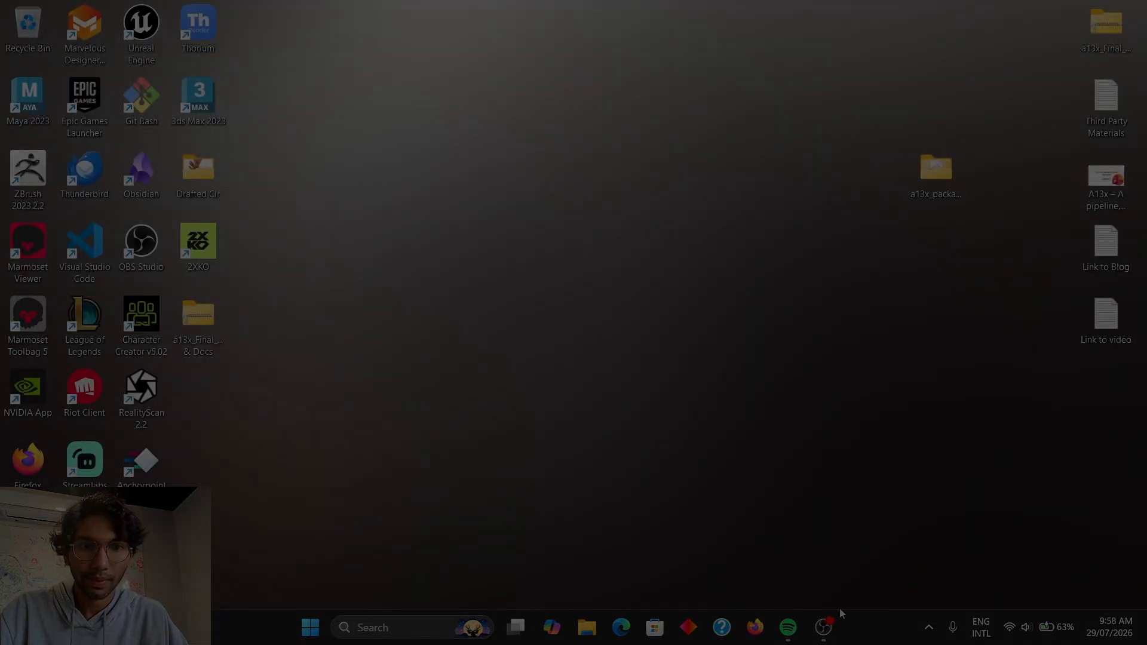